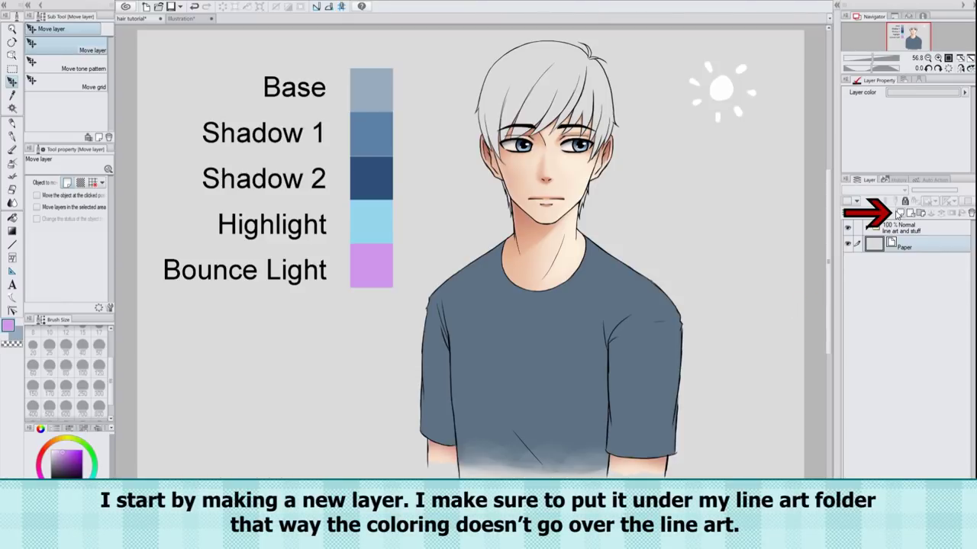
# Add a new layer beneath the line art folder and name it Base.
pyautogui.click(898, 215)
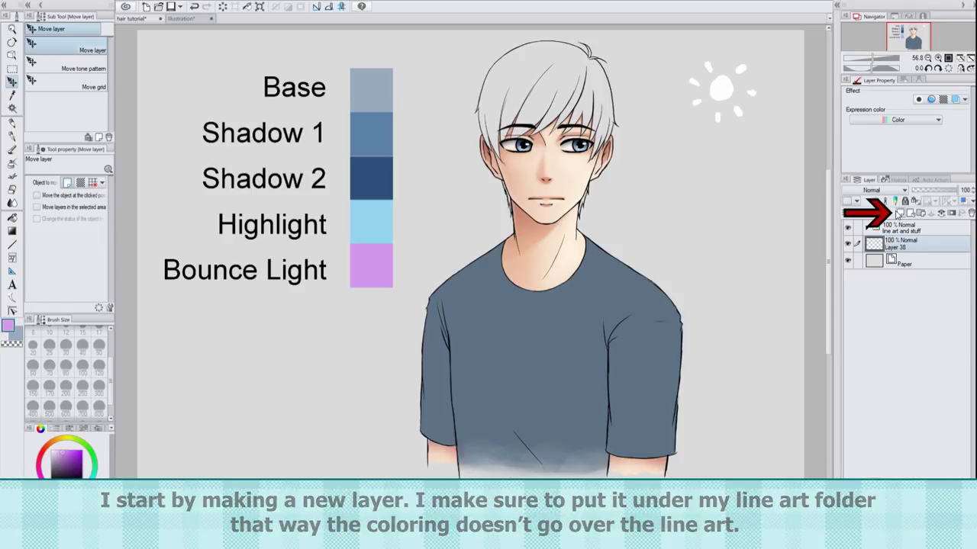
pyautogui.doubleClick(895, 248)
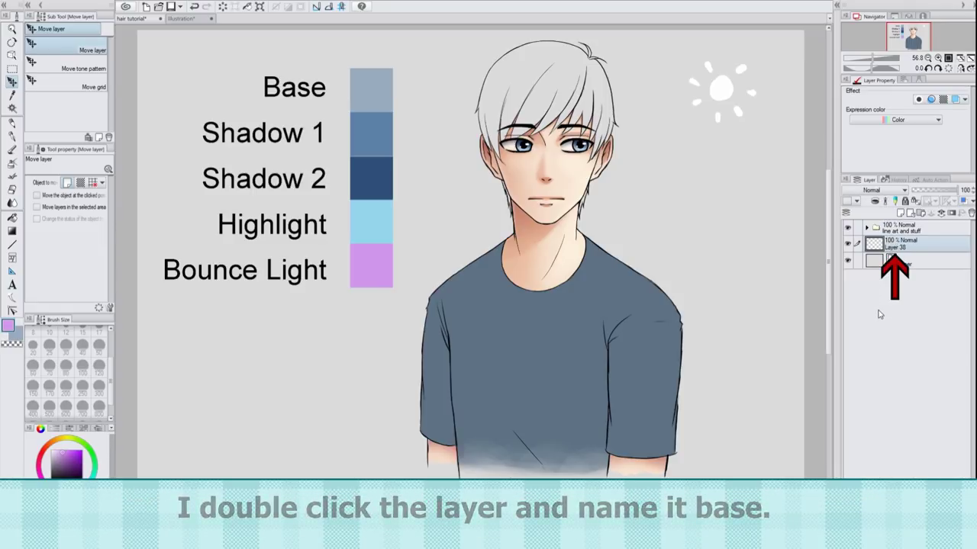
pyautogui.write('Base')
pyautogui.press('Return')
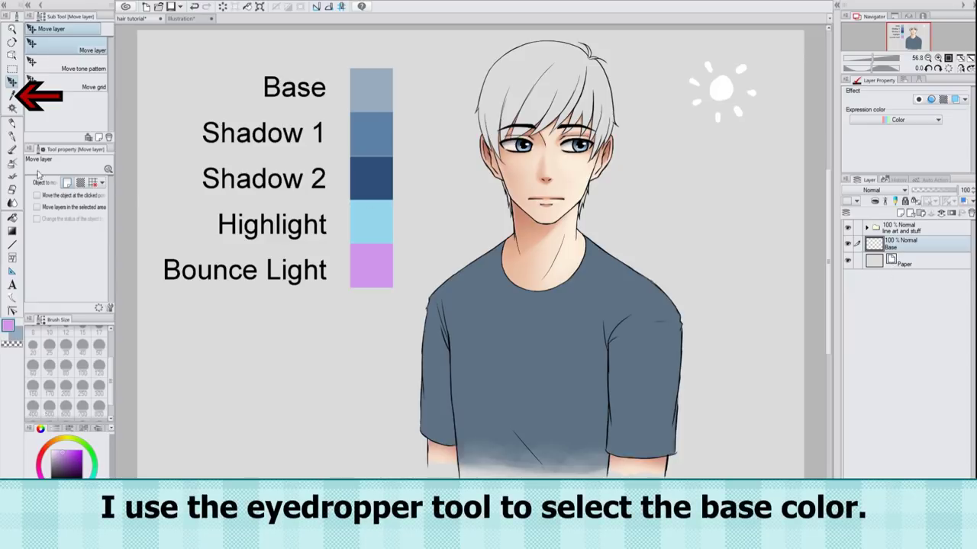
# Auto-select every section of the hair, including the strands beside the neck, and fill them with the Base swatch color.
pyautogui.click(11, 94)
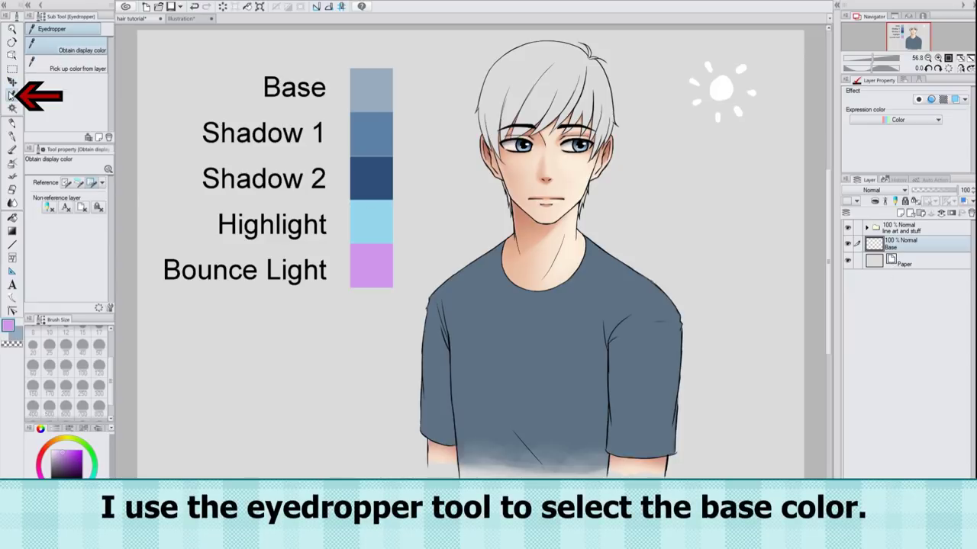
pyautogui.click(371, 89)
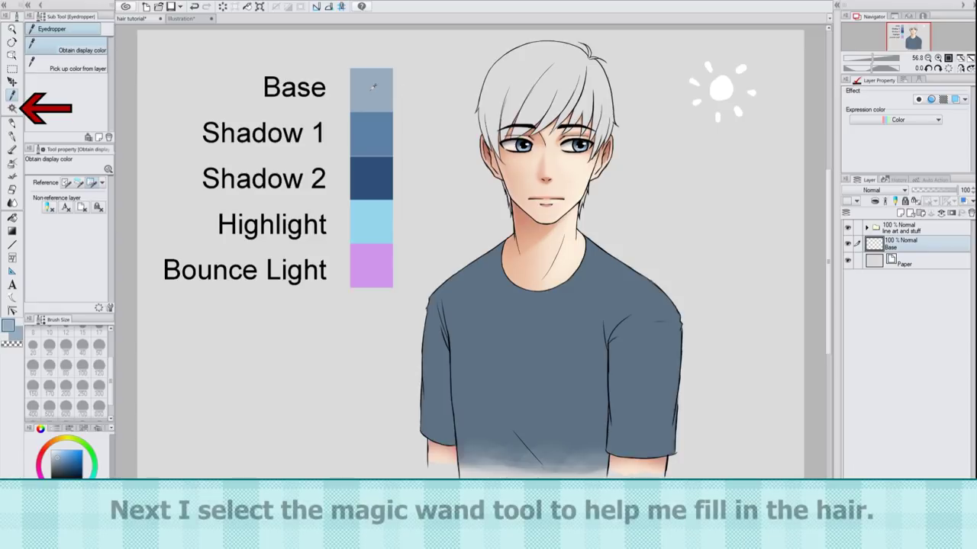
pyautogui.click(12, 107)
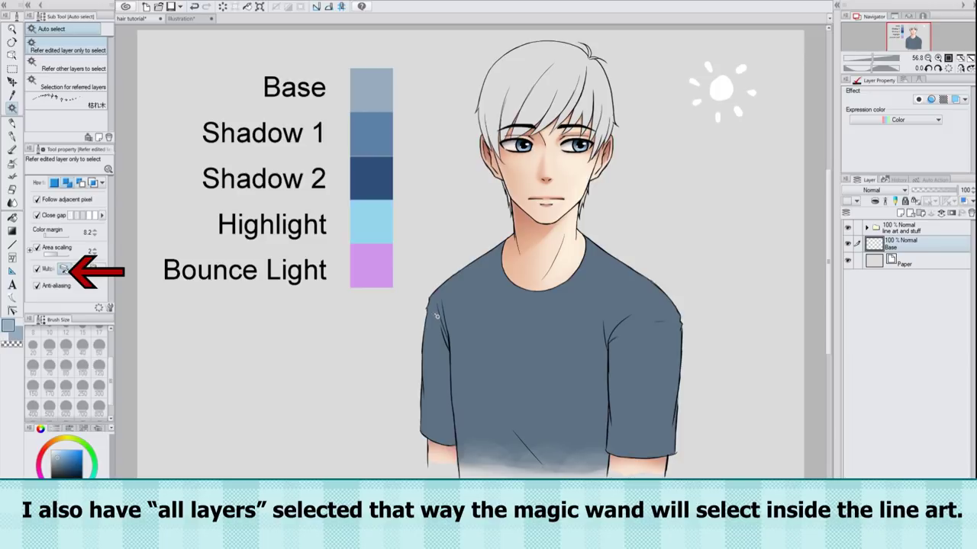
pyautogui.scroll(3, 610, 56)
pyautogui.click(540, 65)
pyautogui.scroll(1, 553, 51)
pyautogui.moveTo(827, 174); pyautogui.dragTo(827, 156)
pyautogui.hotkey('ctrl', '+')
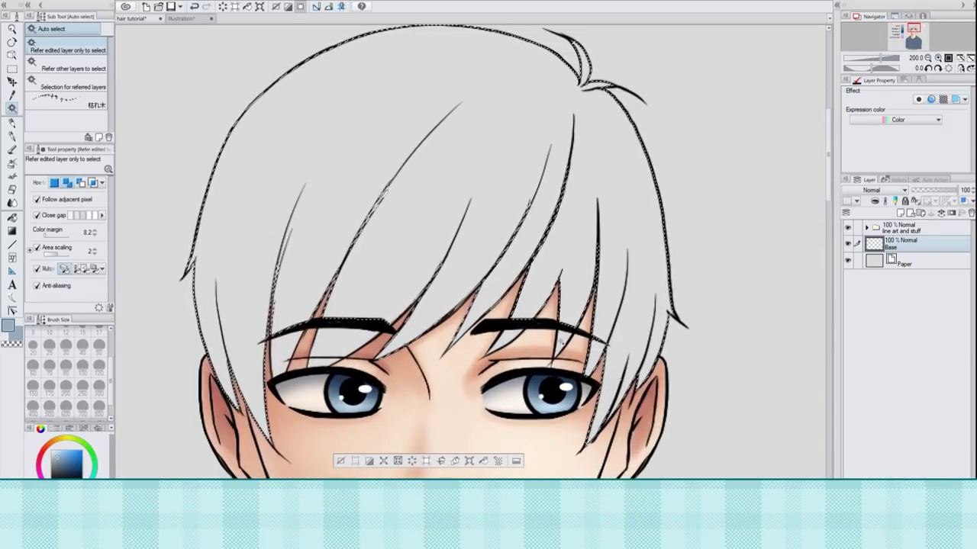
pyautogui.scroll(-5, 587, 270)
pyautogui.click(300, 269)
pyautogui.click(565, 261)
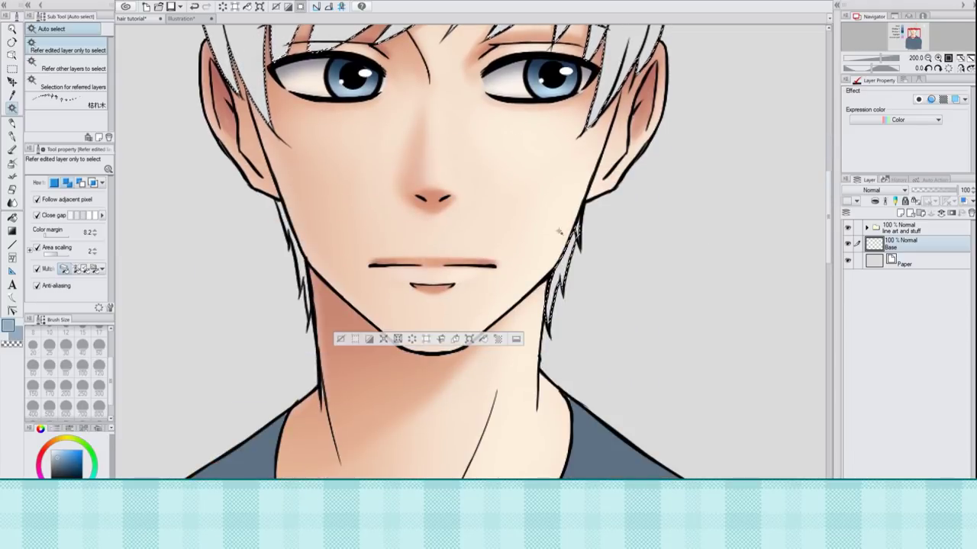
pyautogui.click(499, 337)
pyautogui.moveTo(828, 199); pyautogui.dragTo(828, 175)
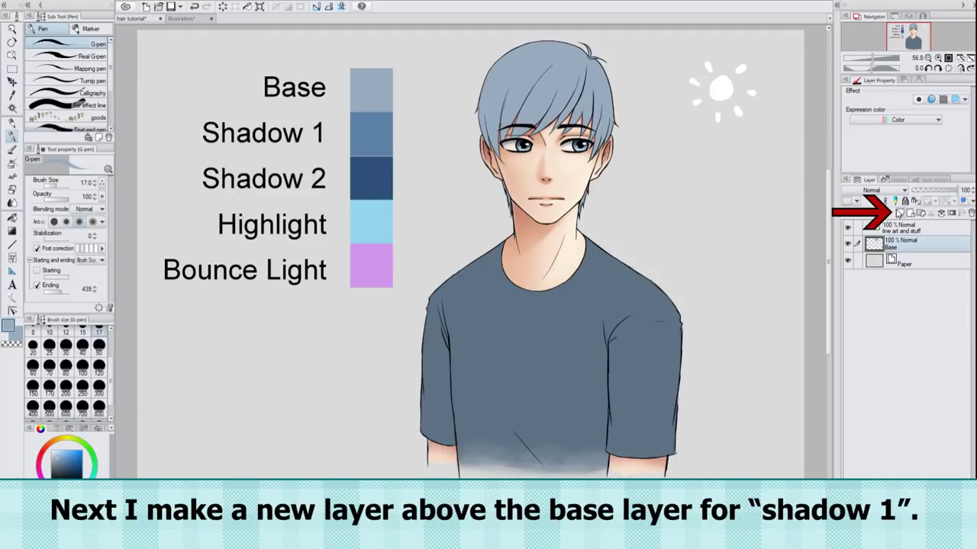
# Add a new layer above Base and clip it to the layer below.
pyautogui.click(899, 212)
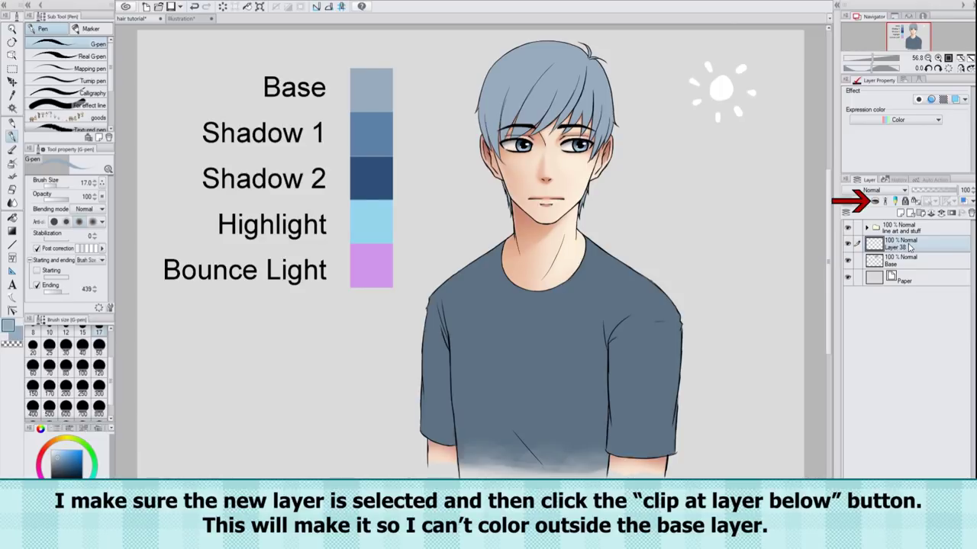
pyautogui.click(873, 199)
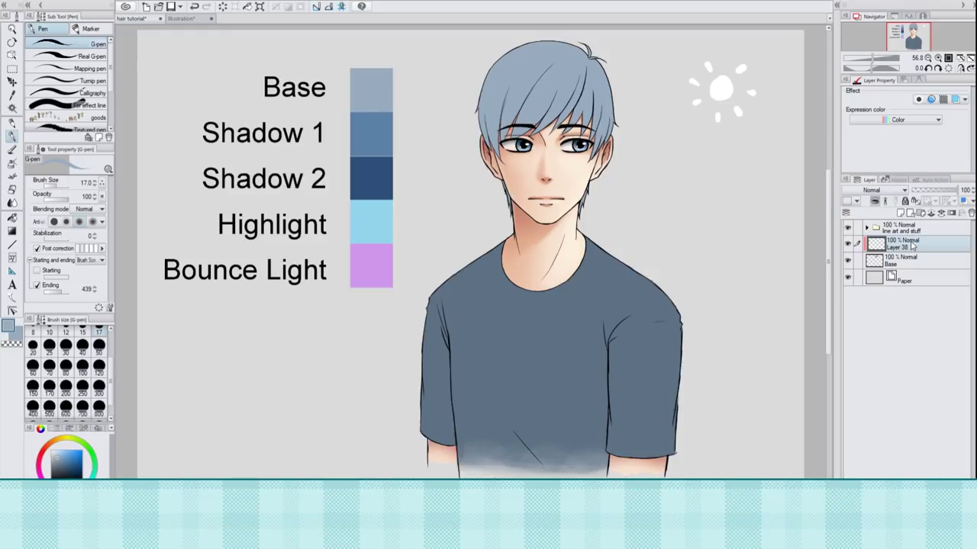
# Try broad G-pen strokes at size 50 in the Shadow 1 color across the hair, and undo them.
pyautogui.click(99, 347)
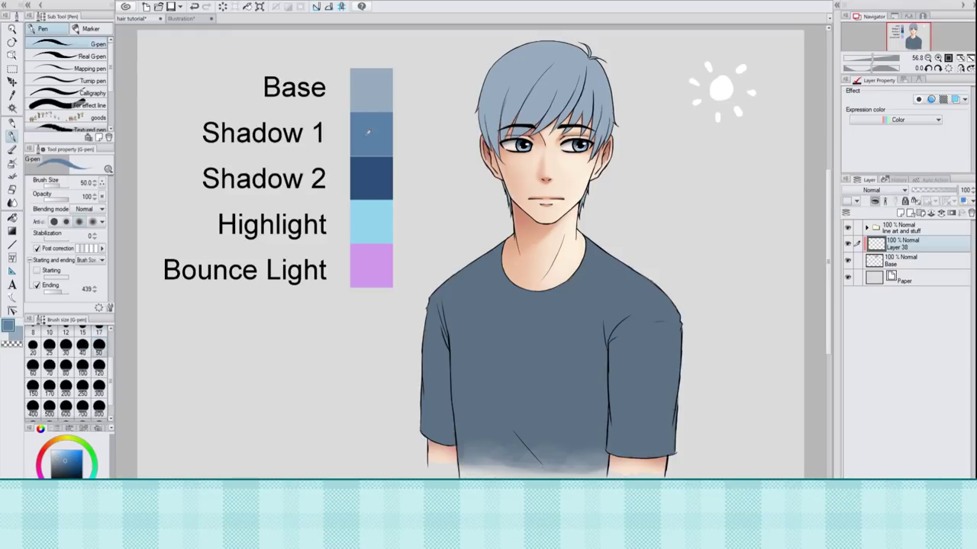
pyautogui.moveTo(480, 111); pyautogui.dragTo(602, 58)
pyautogui.moveTo(489, 87); pyautogui.dragTo(587, 47)
pyautogui.moveTo(481, 118); pyautogui.dragTo(610, 92)
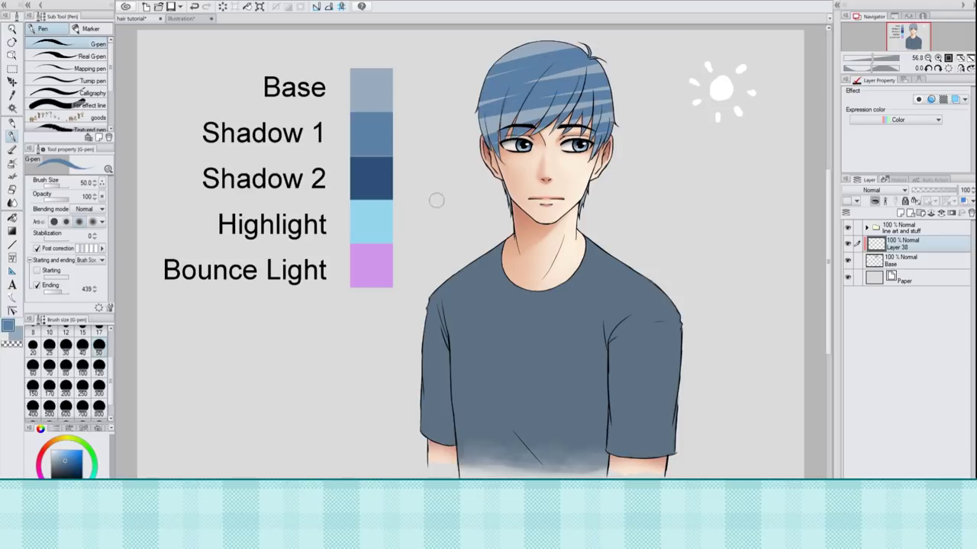
pyautogui.moveTo(661, 119); pyautogui.dragTo(480, 115)
pyautogui.moveTo(632, 70); pyautogui.dragTo(586, 43)
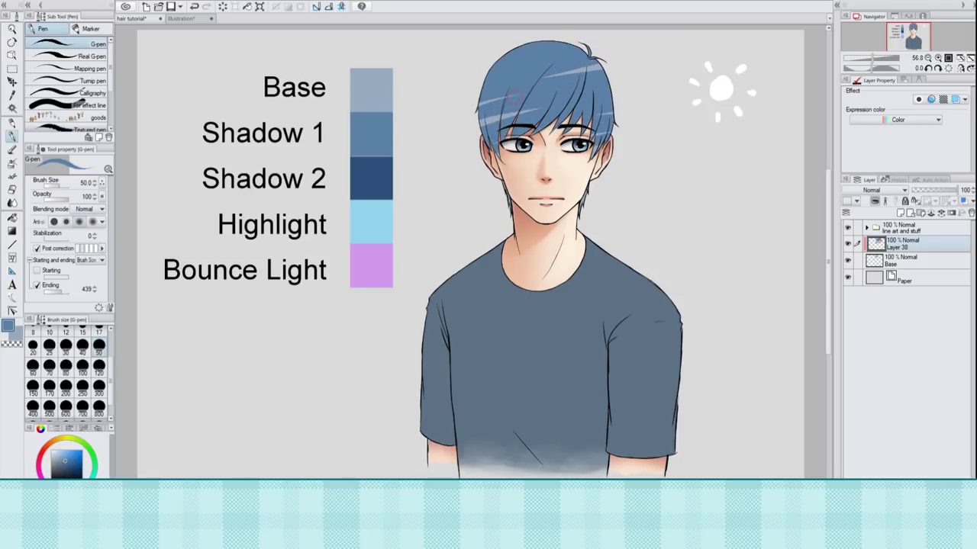
pyautogui.hotkey('ctrl', 'z')
pyautogui.hotkey('ctrl', 'z')
pyautogui.hotkey('ctrl', 'z')
pyautogui.hotkey('ctrl', 'z')
pyautogui.hotkey('ctrl', 'z')
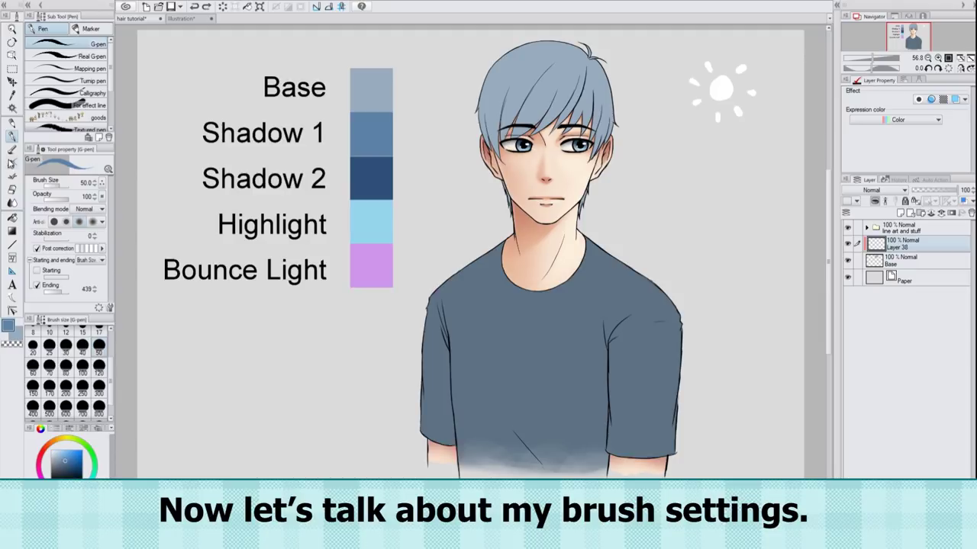
# Switch to the Soft airbrush.
pyautogui.click(11, 162)
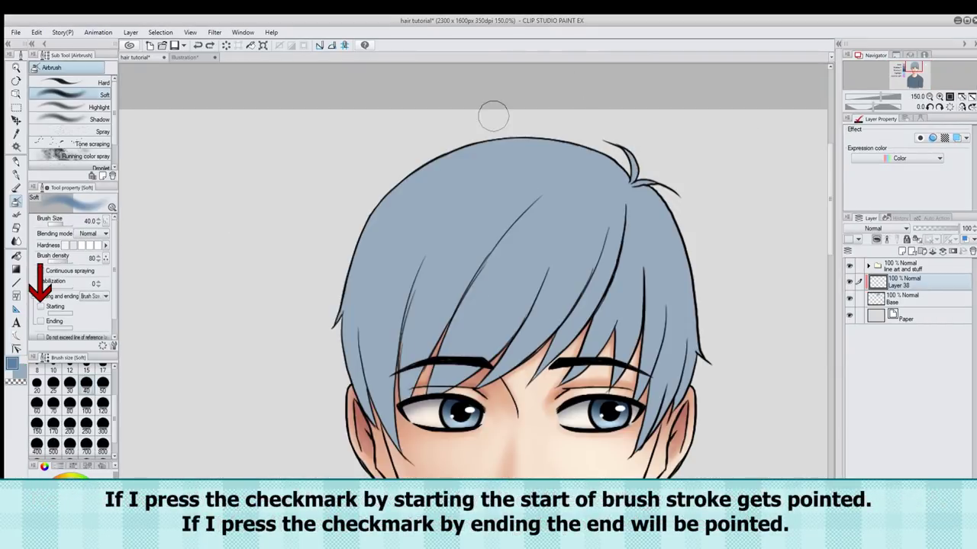
# Try an airbrush stroke across the hair with the Starting taper enabled, and revert both the stroke and the setting.
pyautogui.click(41, 306)
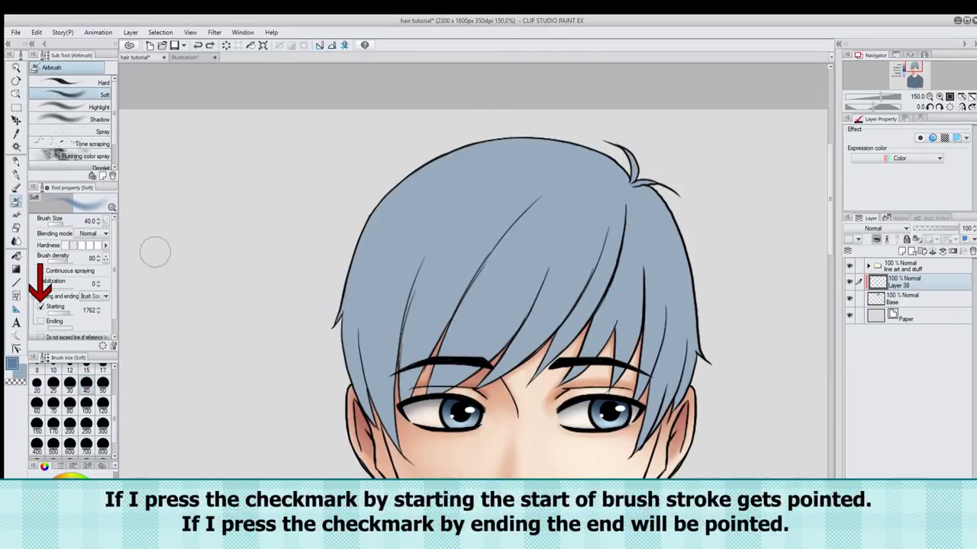
pyautogui.moveTo(389, 260); pyautogui.dragTo(620, 181)
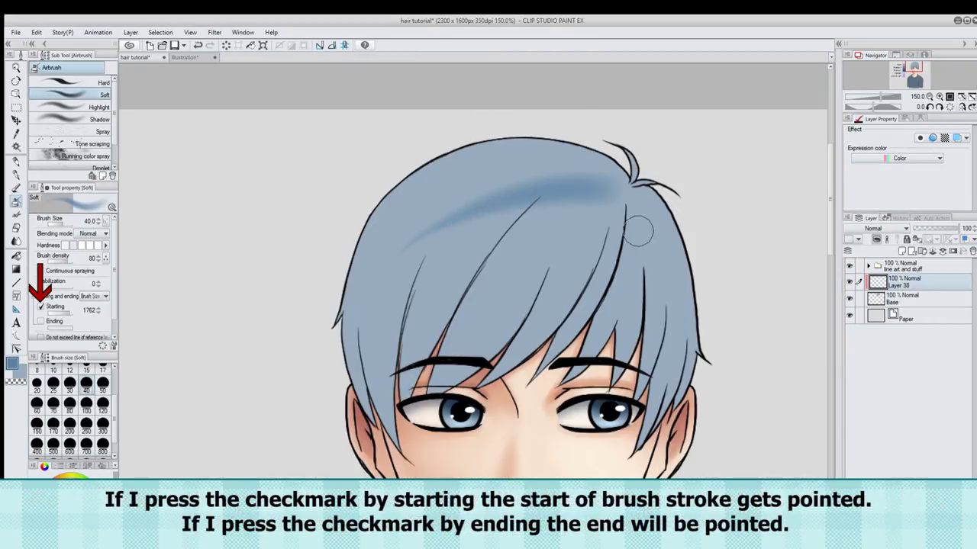
pyautogui.click(40, 307)
pyautogui.hotkey('ctrl', 'z')
# Try an airbrush stroke across the hair with the Ending taper enabled, and revert both the stroke and the setting.
pyautogui.click(40, 321)
pyautogui.moveTo(387, 261)
pyautogui.mouseDown()
pyautogui.moveTo(423, 232)
pyautogui.moveTo(603, 183)
pyautogui.mouseUp()
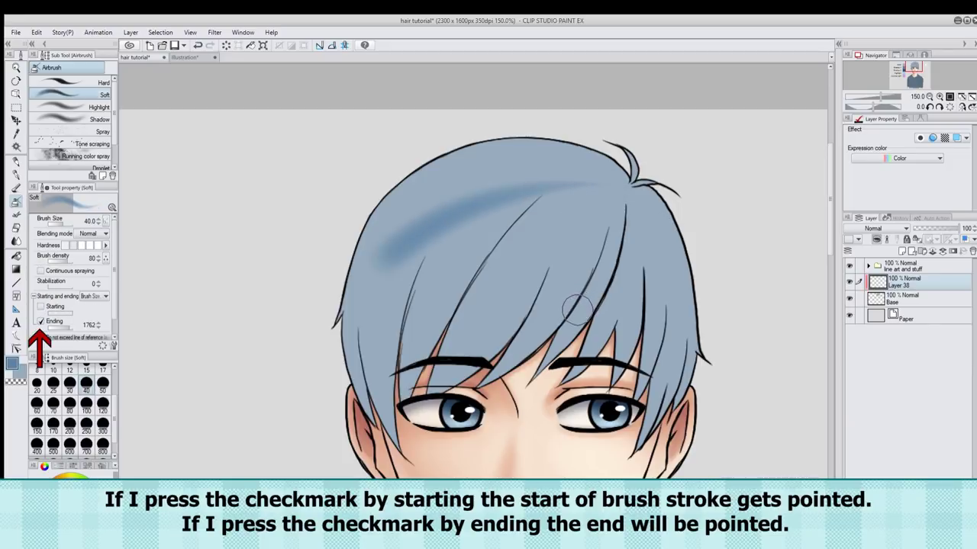
pyautogui.hotkey('ctrl', 'z')
pyautogui.click(40, 321)
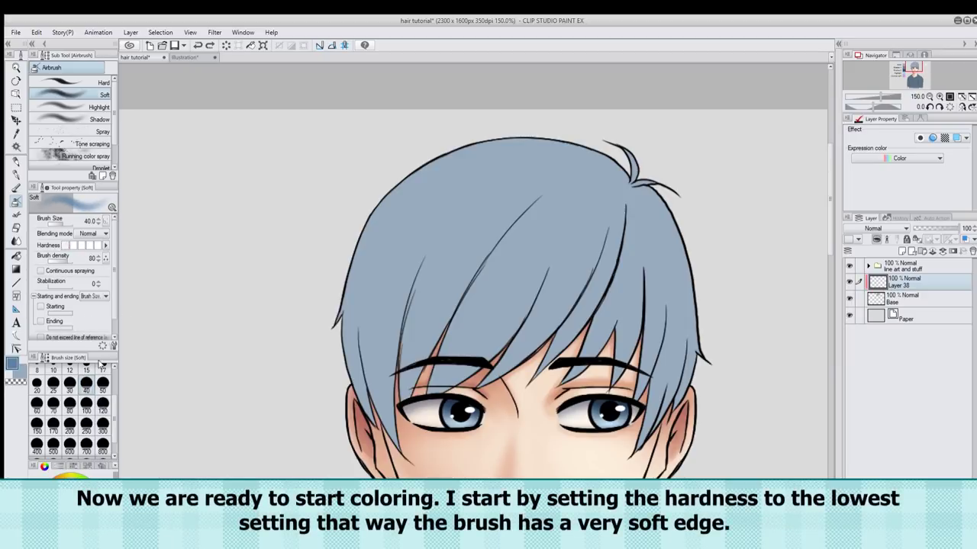
# Set the clipped layer to Multiply and brush soft Shadow 1 shading over the hair with the airbrush at size 300.
pyautogui.click(102, 423)
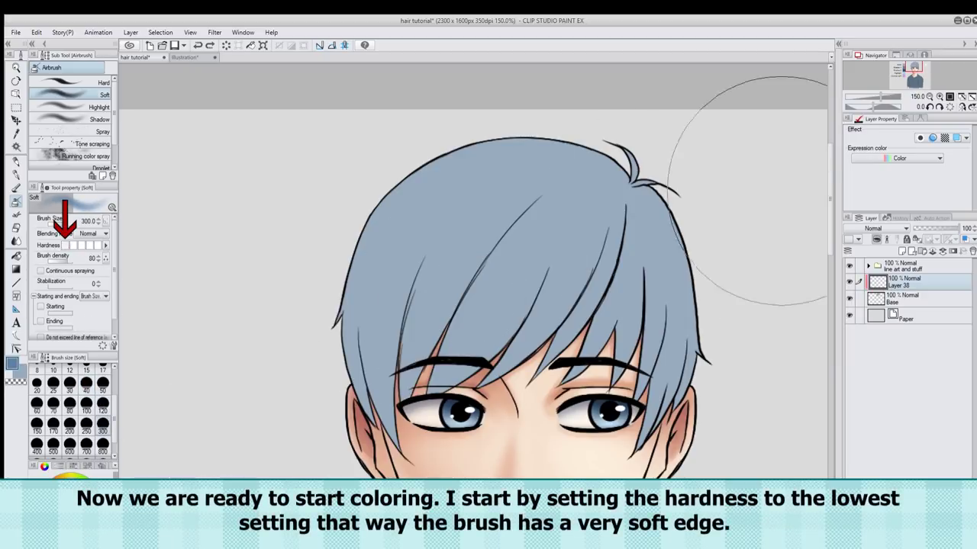
pyautogui.click(927, 97)
pyautogui.moveTo(828, 223); pyautogui.dragTo(824, 255)
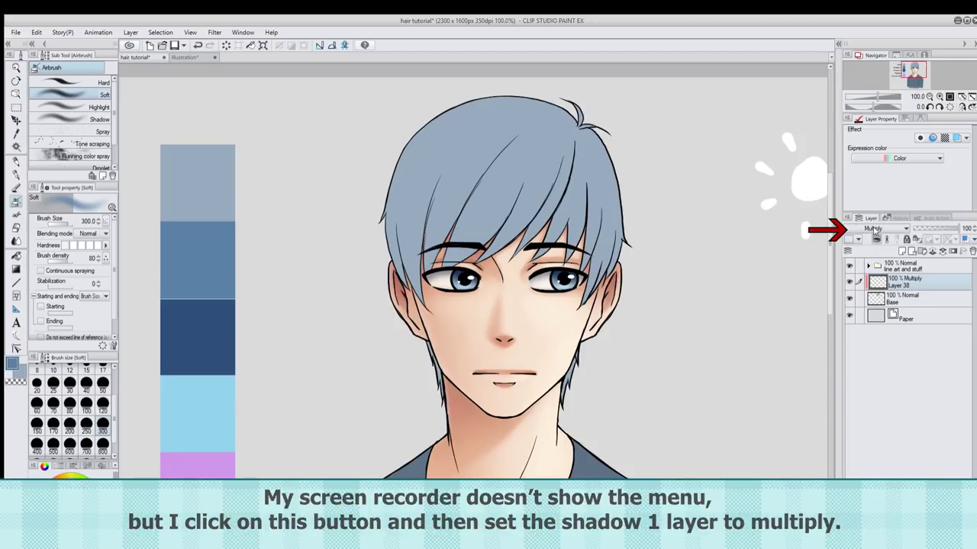
pyautogui.moveTo(471, 114); pyautogui.dragTo(427, 229)
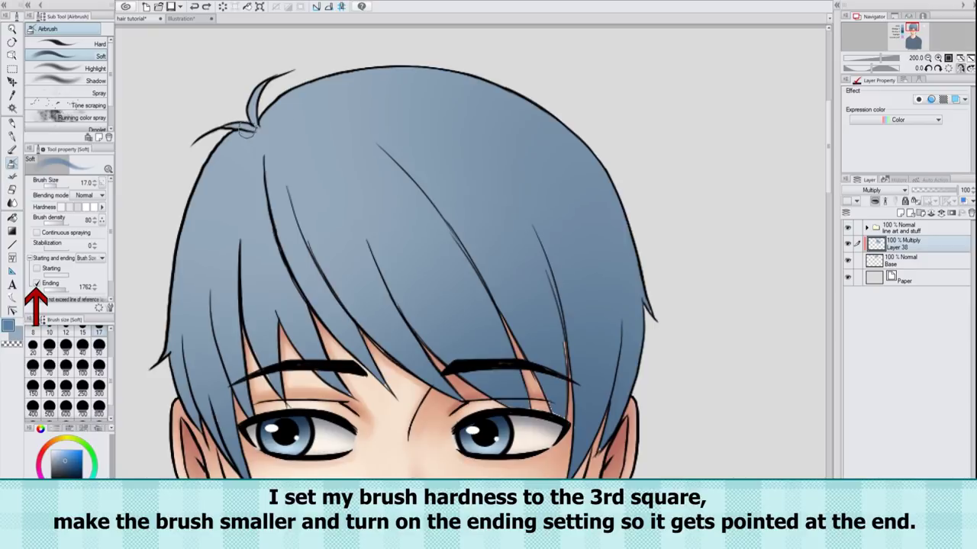
# Try tapered shadow strands below the crown tuft at brush sizes 17 and 15, and undo them.
pyautogui.moveTo(258, 136); pyautogui.dragTo(261, 183)
pyautogui.click(82, 333)
pyautogui.hotkey('ctrl', 'z')
pyautogui.hotkey('ctrl', 'z')
pyautogui.moveTo(258, 133); pyautogui.dragTo(267, 219)
pyautogui.hotkey('ctrl', 'z')
# Reduce the brush size to 12 and paint tapered shadow strands from the crown tuft down the narrower side of the hair.
pyautogui.press('[')
pyautogui.moveTo(259, 128)
pyautogui.mouseDown()
pyautogui.moveTo(264, 194)
pyautogui.moveTo(240, 225)
pyautogui.mouseUp()
pyautogui.moveTo(258, 125); pyautogui.dragTo(240, 248)
pyautogui.moveTo(277, 331); pyautogui.dragTo(259, 238)
pyautogui.moveTo(278, 334)
pyautogui.mouseDown()
pyautogui.moveTo(258, 219)
pyautogui.moveTo(261, 275)
pyautogui.mouseUp()
pyautogui.moveTo(257, 148)
pyautogui.mouseDown()
pyautogui.moveTo(282, 278)
pyautogui.moveTo(270, 235)
pyautogui.moveTo(252, 347)
pyautogui.mouseUp()
pyautogui.moveTo(244, 128)
pyautogui.mouseDown()
pyautogui.moveTo(214, 225)
pyautogui.moveTo(184, 428)
pyautogui.mouseUp()
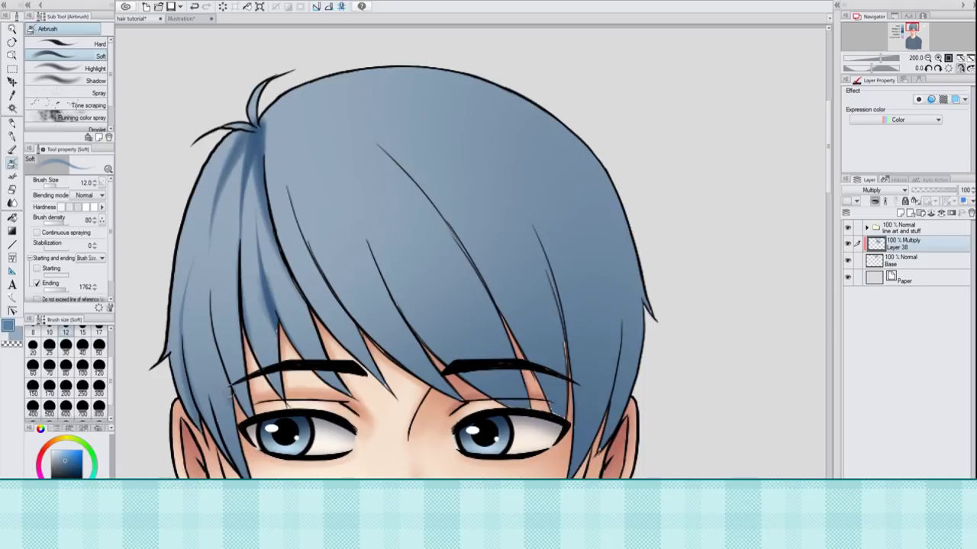
# Paint tapered shadow strokes upward from the tips of the side locks and short bangs on the hair's narrower side.
pyautogui.moveTo(244, 421); pyautogui.dragTo(231, 256)
pyautogui.moveTo(219, 213); pyautogui.dragTo(212, 450)
pyautogui.moveTo(206, 401); pyautogui.dragTo(197, 341)
pyautogui.moveTo(213, 420); pyautogui.dragTo(197, 326)
pyautogui.moveTo(228, 408); pyautogui.dragTo(205, 328)
pyautogui.moveTo(276, 365); pyautogui.dragTo(265, 307)
pyautogui.moveTo(322, 359); pyautogui.dragTo(269, 234)
# Flip the canvas view horizontally and paint long tapered shadow strands between the crown tuft and the fringe tips.
pyautogui.click(960, 68)
pyautogui.moveTo(678, 120); pyautogui.dragTo(656, 181)
pyautogui.moveTo(679, 117)
pyautogui.mouseDown()
pyautogui.moveTo(584, 211)
pyautogui.moveTo(504, 343)
pyautogui.moveTo(576, 229)
pyautogui.moveTo(534, 317)
pyautogui.mouseUp()
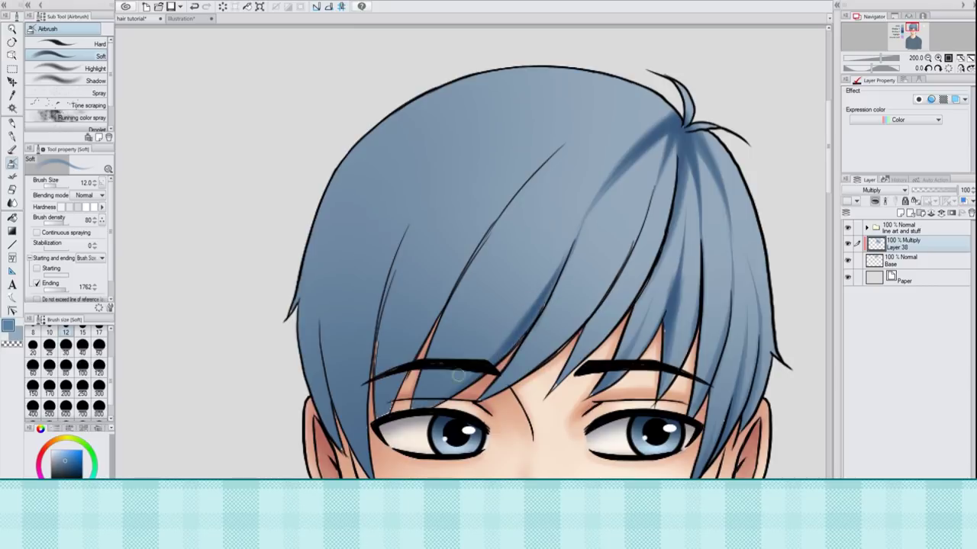
pyautogui.moveTo(435, 395)
pyautogui.mouseDown()
pyautogui.moveTo(636, 113)
pyautogui.moveTo(595, 114)
pyautogui.mouseUp()
pyautogui.moveTo(678, 108)
pyautogui.mouseDown()
pyautogui.moveTo(620, 81)
pyautogui.moveTo(476, 141)
pyautogui.mouseUp()
pyautogui.moveTo(611, 78); pyautogui.dragTo(431, 183)
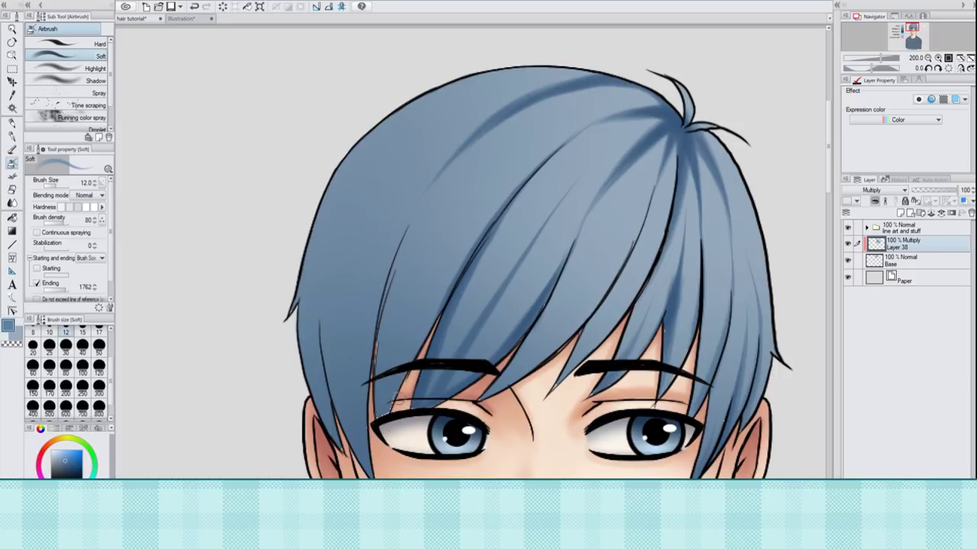
pyautogui.moveTo(390, 382); pyautogui.dragTo(501, 162)
pyautogui.moveTo(670, 104); pyautogui.dragTo(578, 112)
pyautogui.moveTo(670, 113); pyautogui.dragTo(681, 98)
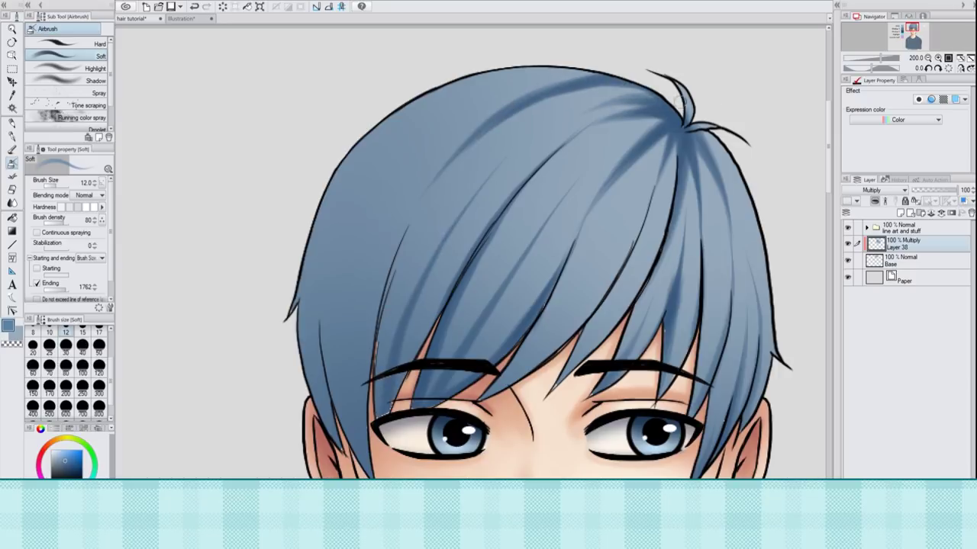
# Shade the top edge and far outer side of the hair with long tapered strands, redoing the unsatisfactory stroke.
pyautogui.moveTo(601, 74)
pyautogui.mouseDown()
pyautogui.moveTo(399, 138)
pyautogui.moveTo(367, 189)
pyautogui.mouseUp()
pyautogui.moveTo(434, 99); pyautogui.dragTo(337, 232)
pyautogui.moveTo(365, 470)
pyautogui.mouseDown()
pyautogui.moveTo(377, 197)
pyautogui.moveTo(387, 214)
pyautogui.mouseUp()
pyautogui.hotkey('ctrl', 'z')
pyautogui.hotkey('ctrl', 'z')
pyautogui.moveTo(340, 449); pyautogui.dragTo(365, 176)
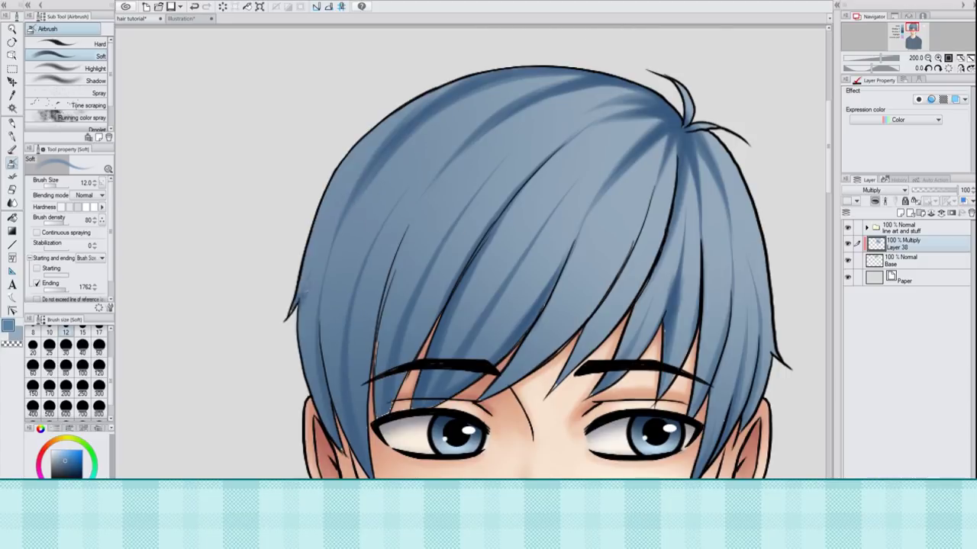
# Add a shadow strand in the fringe and finer strands at size 8 across the top of the hair near the tuft.
pyautogui.moveTo(486, 395); pyautogui.dragTo(611, 241)
pyautogui.click(33, 331)
pyautogui.moveTo(585, 74); pyautogui.dragTo(462, 108)
pyautogui.moveTo(649, 96); pyautogui.dragTo(538, 110)
pyautogui.moveTo(662, 120)
pyautogui.mouseDown()
pyautogui.moveTo(569, 185)
pyautogui.moveTo(607, 239)
pyautogui.mouseUp()
pyautogui.hotkey('ctrl', 'z')
# Flip the canvas view horizontally and add fine shadow strands around the parting, side lock and fringe tips.
pyautogui.click(960, 68)
pyautogui.moveTo(248, 137)
pyautogui.mouseDown()
pyautogui.moveTo(224, 251)
pyautogui.moveTo(193, 232)
pyautogui.mouseUp()
pyautogui.moveTo(252, 416); pyautogui.dragTo(228, 282)
pyautogui.moveTo(384, 384); pyautogui.dragTo(342, 322)
pyautogui.moveTo(266, 142)
pyautogui.mouseDown()
pyautogui.moveTo(275, 206)
pyautogui.moveTo(310, 289)
pyautogui.mouseUp()
# Turn off the Ending taper and set the airbrush to size 300 with the lowest hardness.
pyautogui.click(928, 58)
pyautogui.click(928, 58)
pyautogui.moveTo(828, 174); pyautogui.dragTo(829, 200)
pyautogui.click(36, 283)
pyautogui.moveTo(110, 246); pyautogui.dragTo(105, 257)
pyautogui.scroll(1, 107, 260)
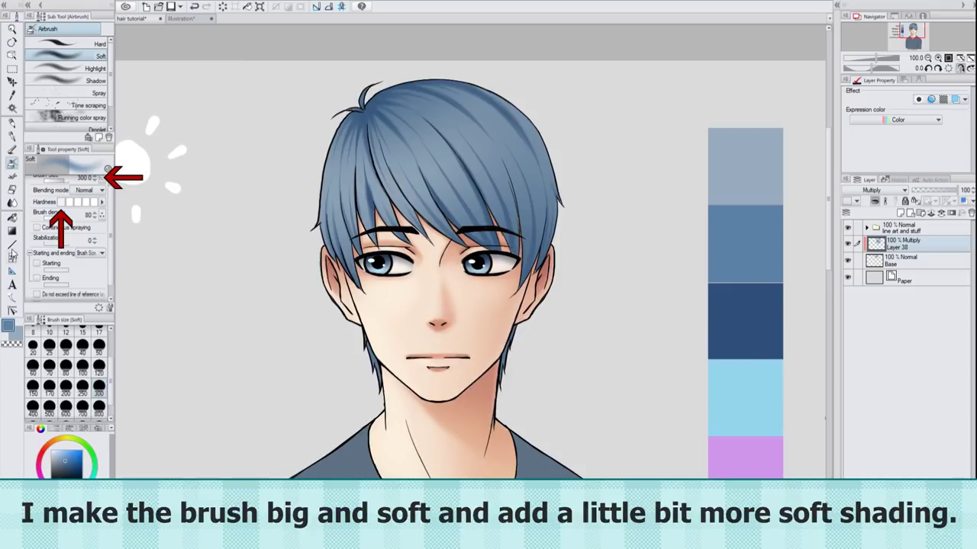
# Fade the mid-hair shading with transparent color at size 200, reduce the brush to 80, and lower the layer opacity to 85%.
pyautogui.click(11, 344)
pyautogui.click(66, 387)
pyautogui.moveTo(363, 146); pyautogui.dragTo(506, 160)
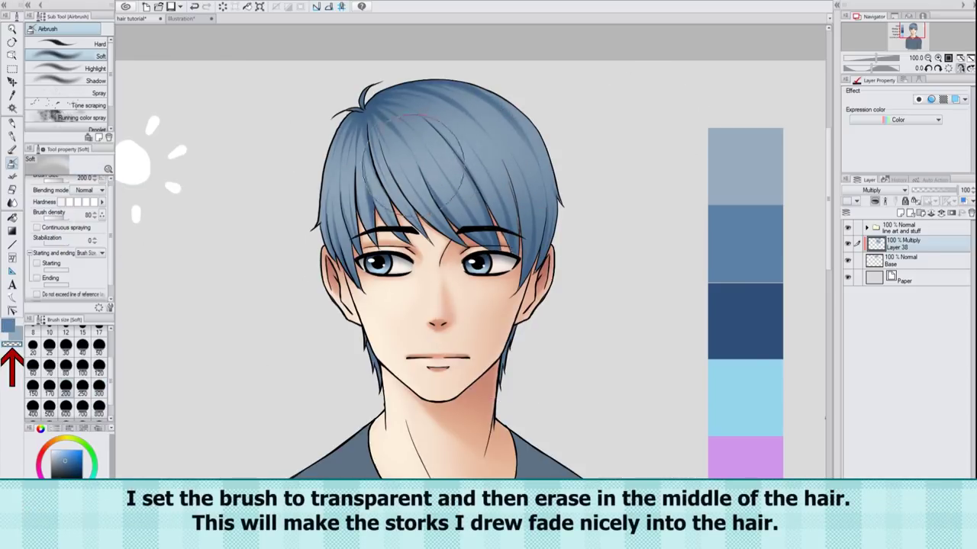
pyautogui.click(66, 382)
pyautogui.hotkey('ctrl', '+')
pyautogui.scroll(3, 447, 143)
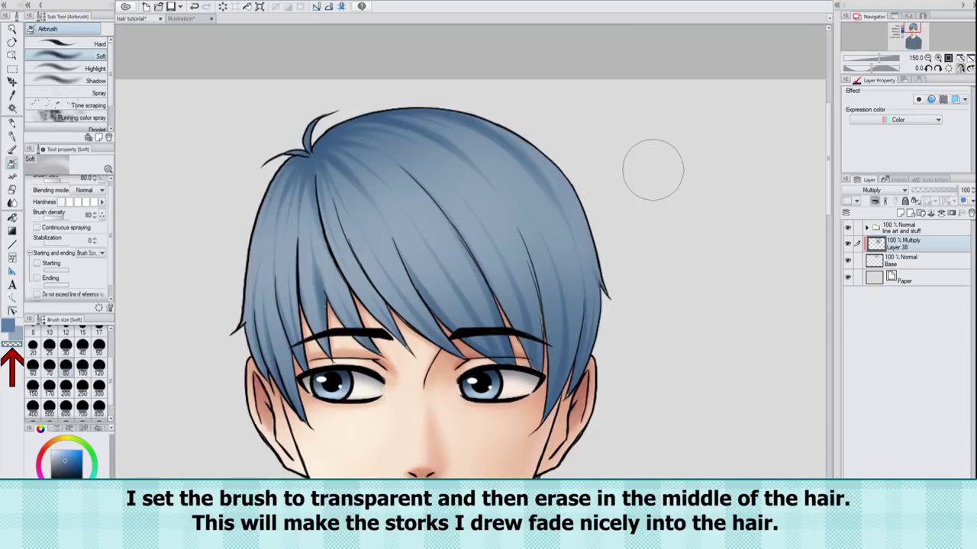
pyautogui.moveTo(957, 189); pyautogui.dragTo(950, 189)
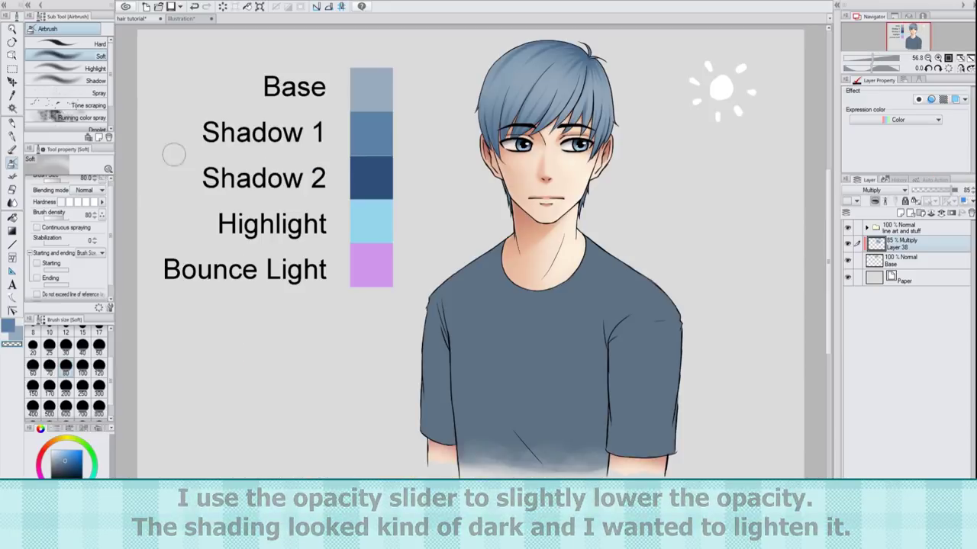
# Sample the Shadow 2 swatch color and add a new clipped Multiply layer above the other coloring layers.
pyautogui.click(11, 94)
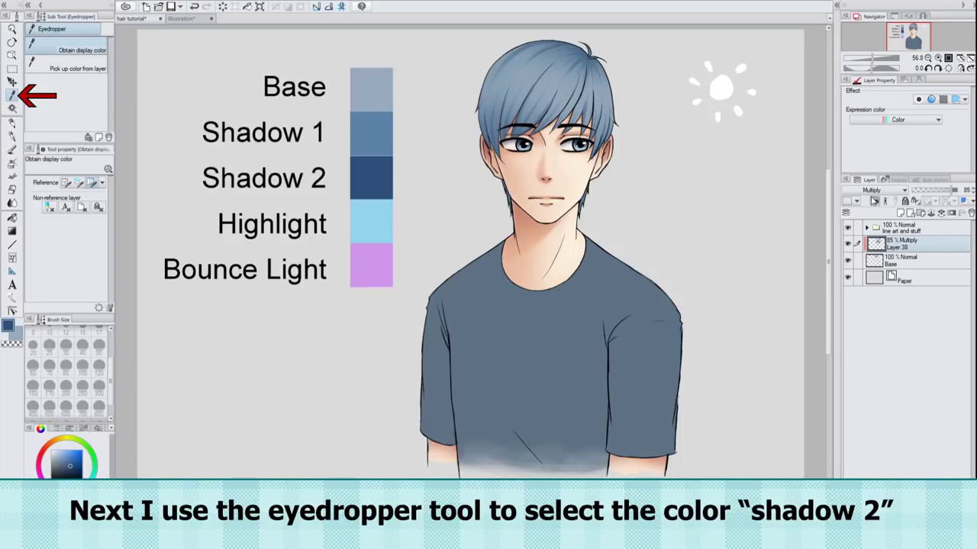
pyautogui.click(899, 213)
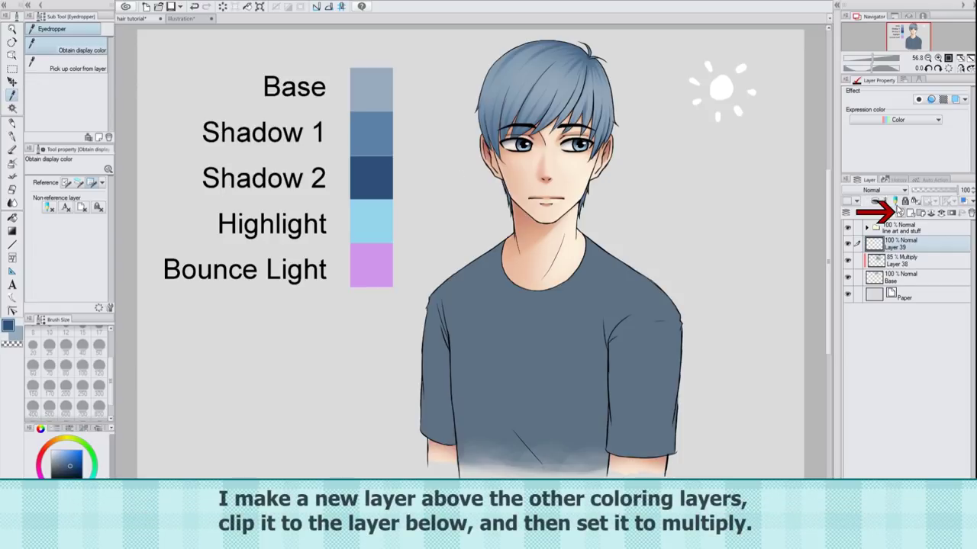
pyautogui.click(871, 201)
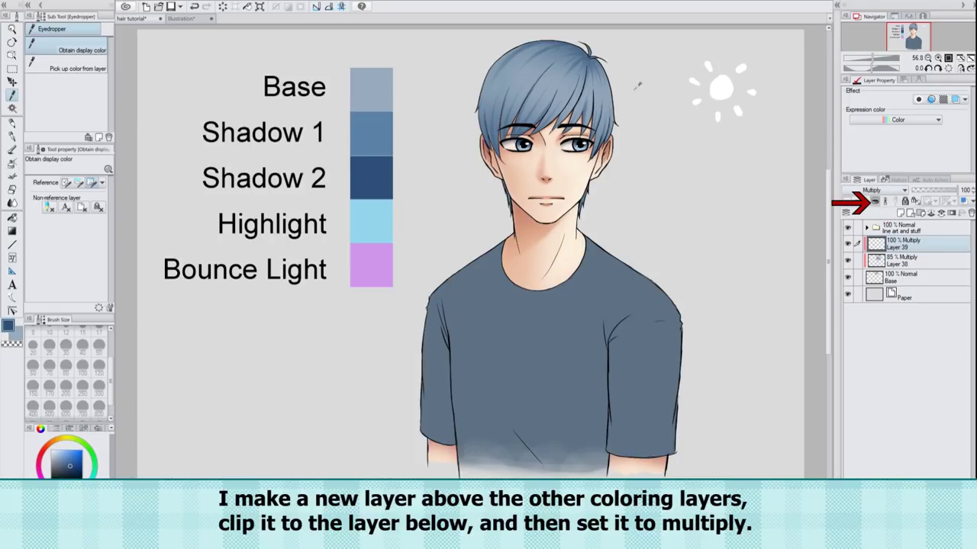
# Darken the top and sides of the hair with soft airbrush shading at size 300 and the lowest hardness.
pyautogui.scroll(6, 596, 51)
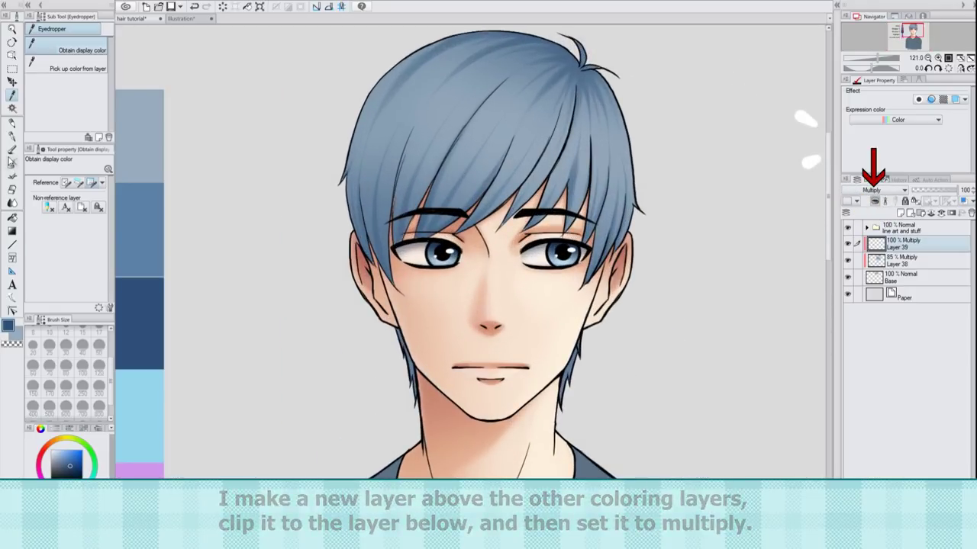
pyautogui.click(12, 162)
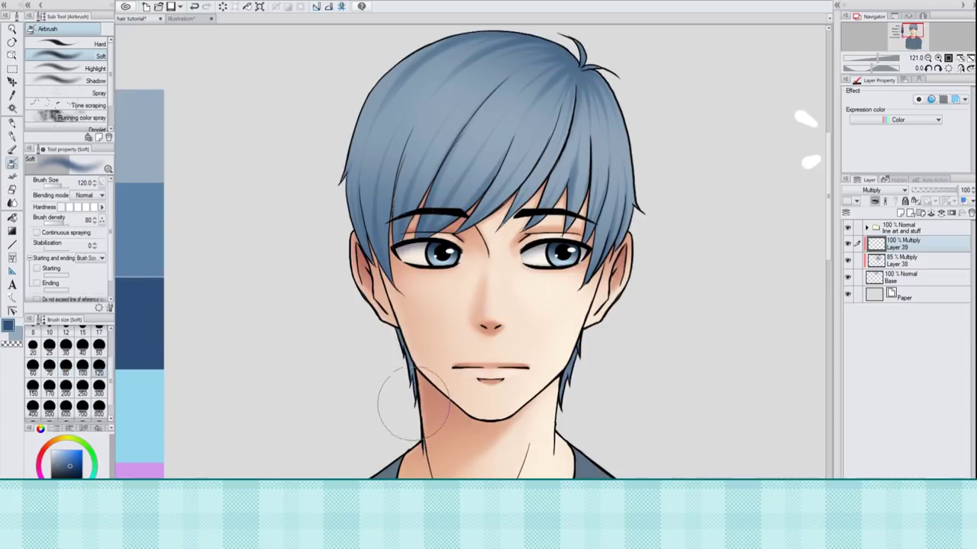
pyautogui.click(99, 386)
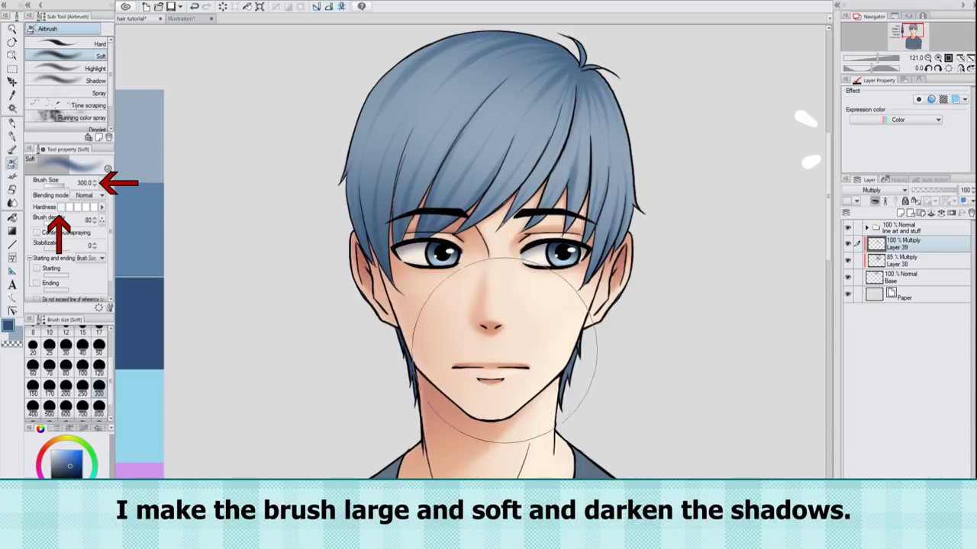
pyautogui.hotkey('ctrl', 'alt', '0')
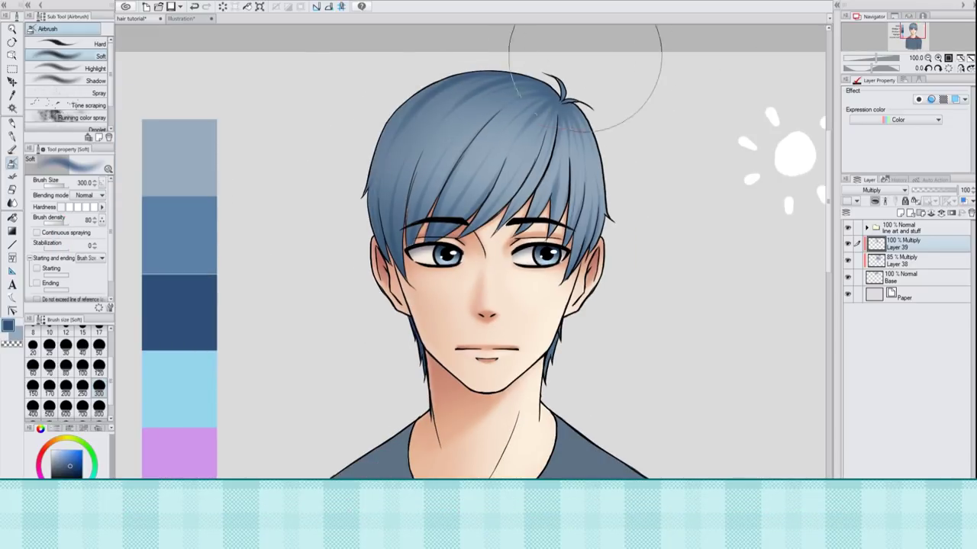
pyautogui.scroll(2, 778, 153)
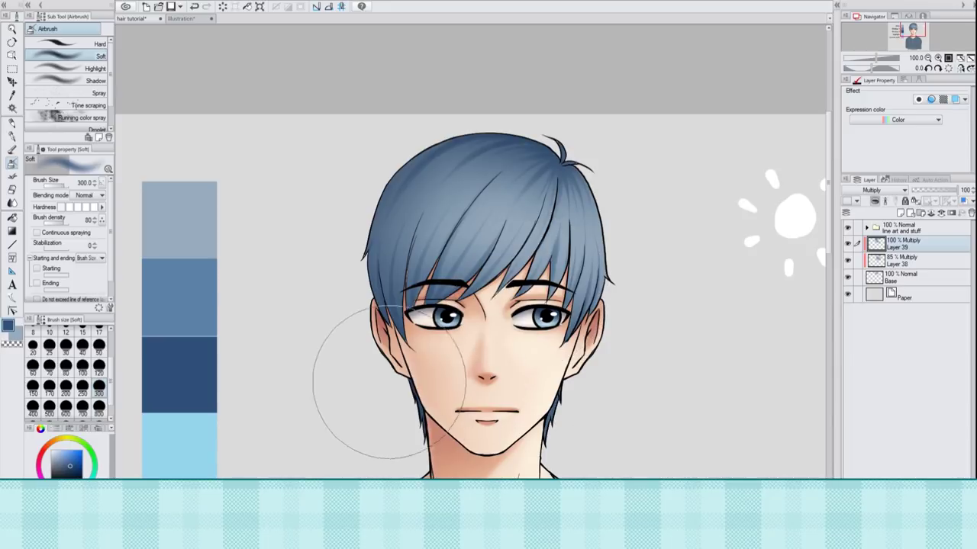
# Set the airbrush to size 15 with a harder edge, density 64, and both Starting and Ending tapers on.
pyautogui.click(928, 57)
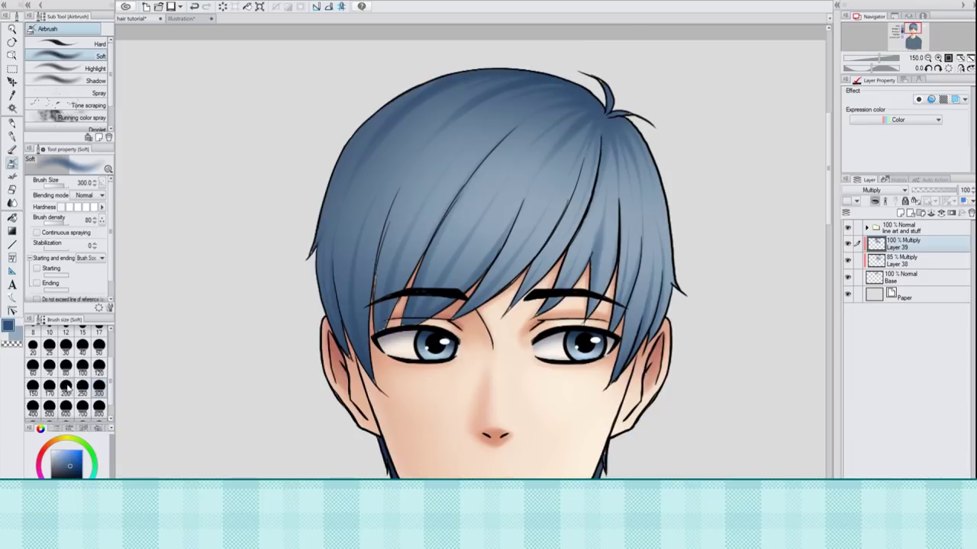
pyautogui.click(66, 385)
pyautogui.click(97, 367)
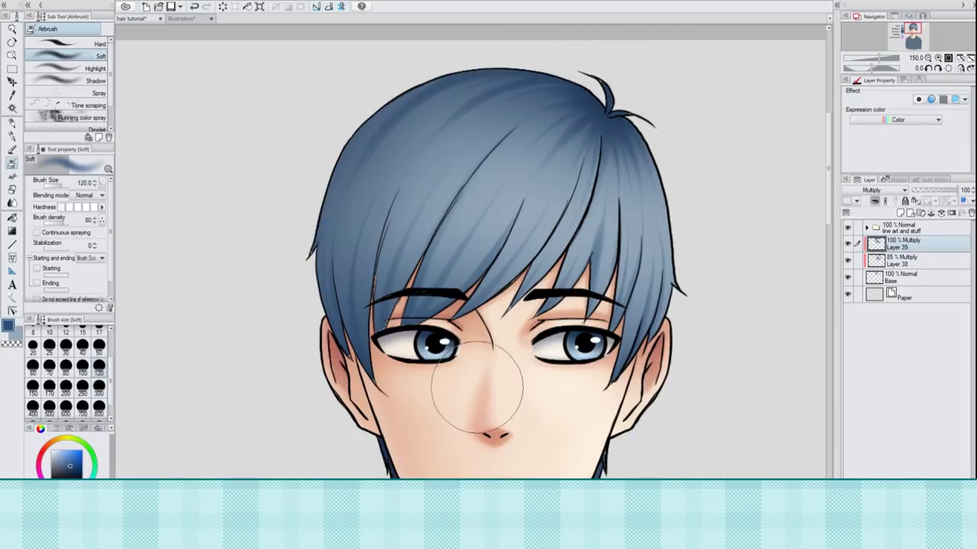
pyautogui.click(99, 332)
pyautogui.click(36, 283)
pyautogui.click(36, 269)
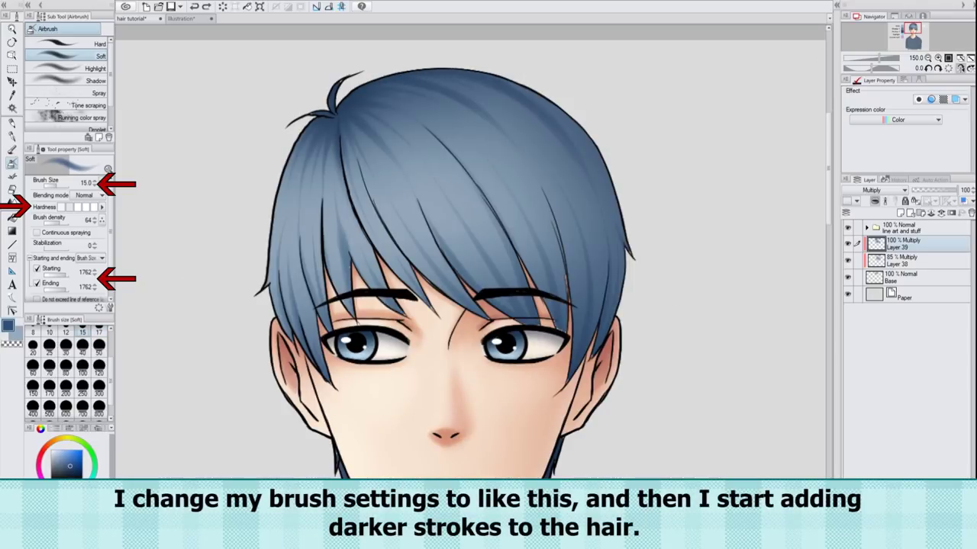
# Reduce the airbrush to size 12 without the Starting taper and paint dark strands around the parting and side hair.
pyautogui.click(65, 332)
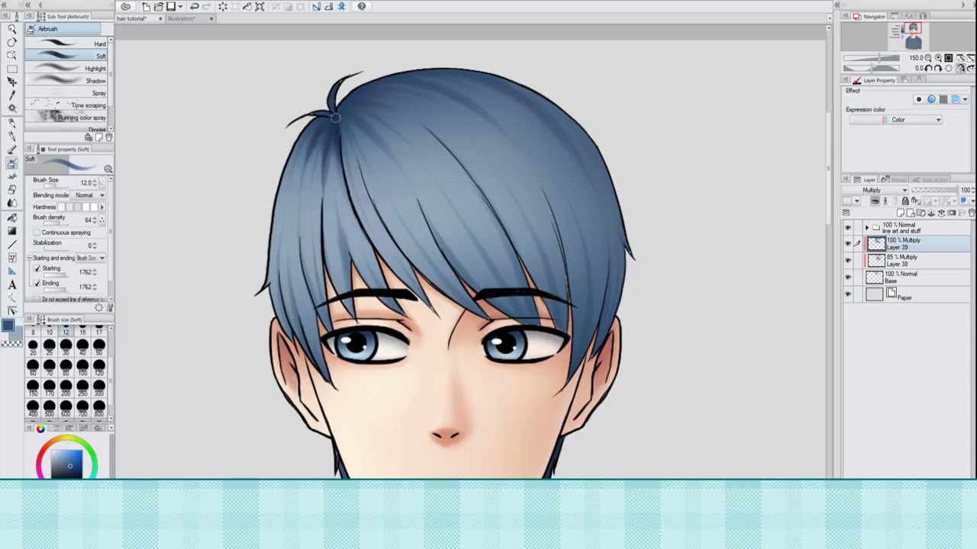
pyautogui.click(37, 269)
pyautogui.moveTo(328, 124); pyautogui.dragTo(324, 328)
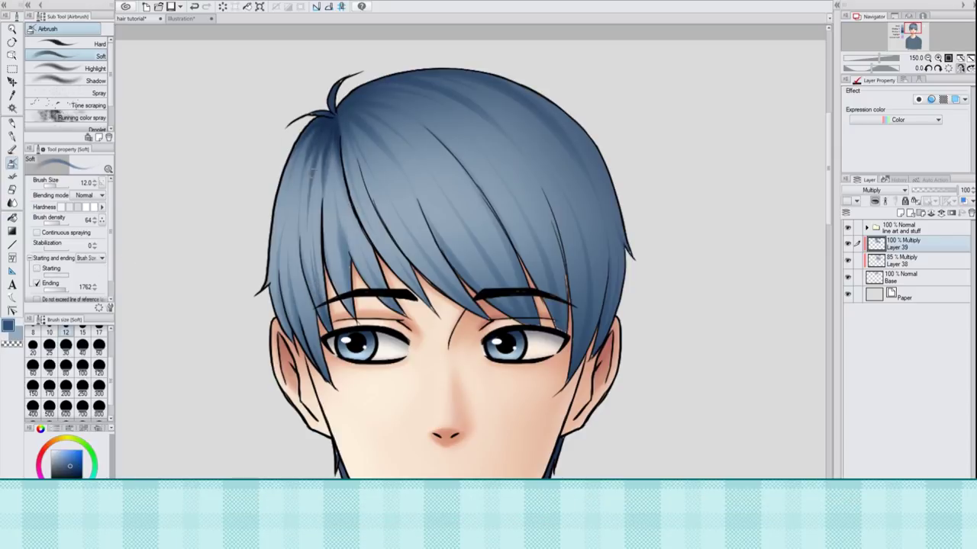
pyautogui.moveTo(279, 235); pyautogui.dragTo(302, 351)
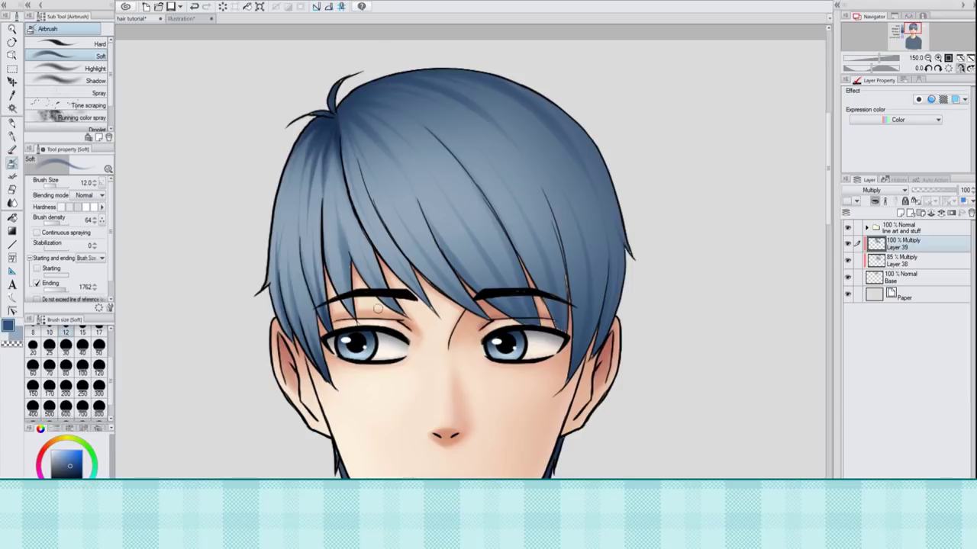
pyautogui.moveTo(370, 191); pyautogui.dragTo(431, 305)
# Flip the canvas view back and add dark strands to the long fringe and the shaded side of the hair.
pyautogui.click(930, 68)
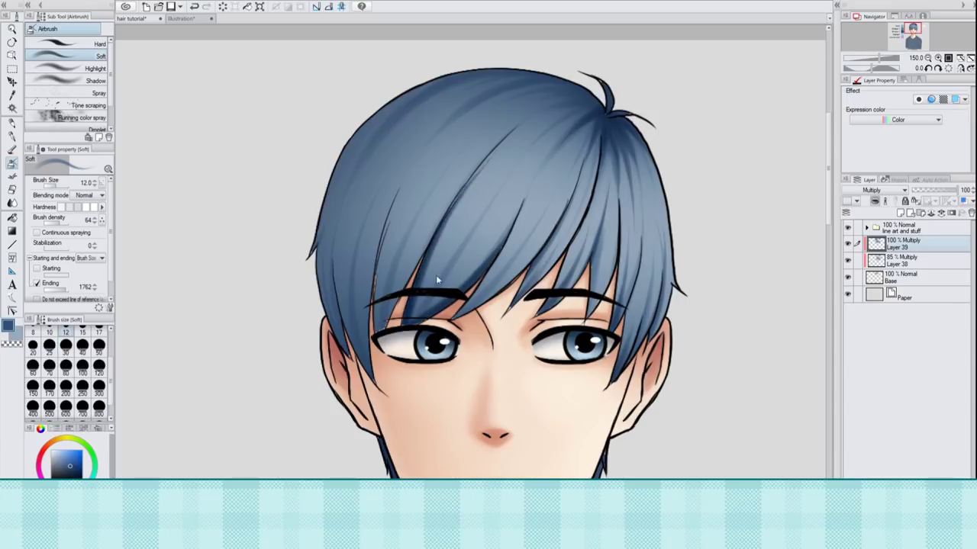
pyautogui.moveTo(383, 333); pyautogui.dragTo(412, 174)
pyautogui.hotkey('ctrl', 'z')
pyautogui.moveTo(374, 378); pyautogui.dragTo(354, 273)
pyautogui.moveTo(348, 353); pyautogui.dragTo(338, 201)
pyautogui.moveTo(345, 348); pyautogui.dragTo(331, 280)
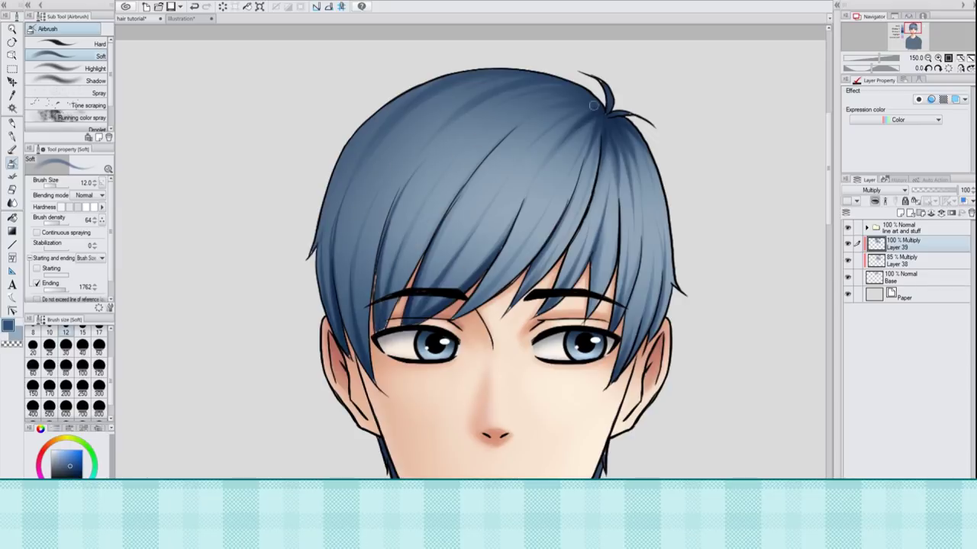
# Paint dark strands along the crown following the curve of the head.
pyautogui.moveTo(559, 78); pyautogui.dragTo(403, 108)
pyautogui.hotkey('ctrl', 'z')
pyautogui.moveTo(499, 68); pyautogui.dragTo(421, 95)
pyautogui.moveTo(580, 90)
pyautogui.mouseDown()
pyautogui.moveTo(546, 94)
pyautogui.moveTo(466, 148)
pyautogui.mouseUp()
# Lighten the strand ends using transparent color with a soft size 50 airbrush and no Ending taper, and lower the layer opacity to 61%.
pyautogui.click(13, 190)
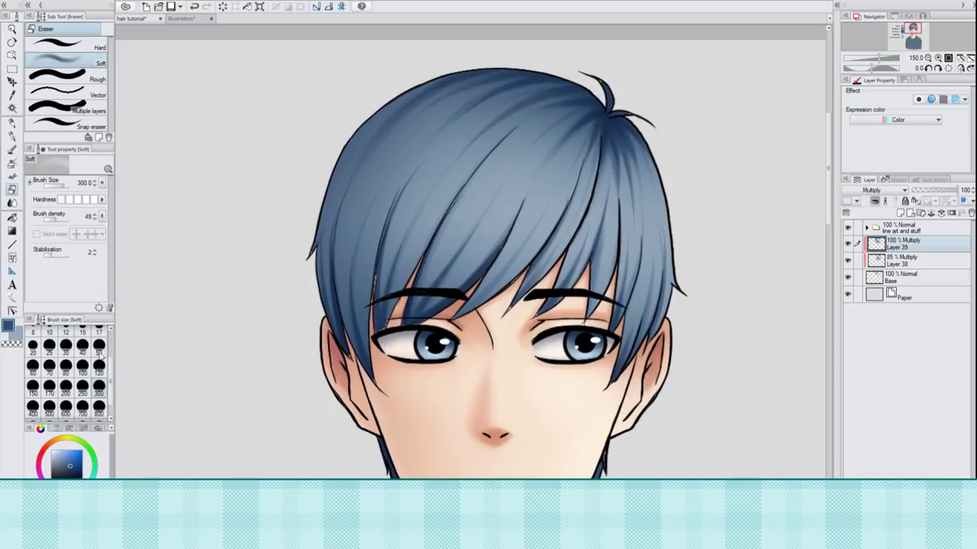
pyautogui.click(12, 163)
pyautogui.click(36, 284)
pyautogui.click(12, 344)
pyautogui.click(82, 332)
pyautogui.click(99, 346)
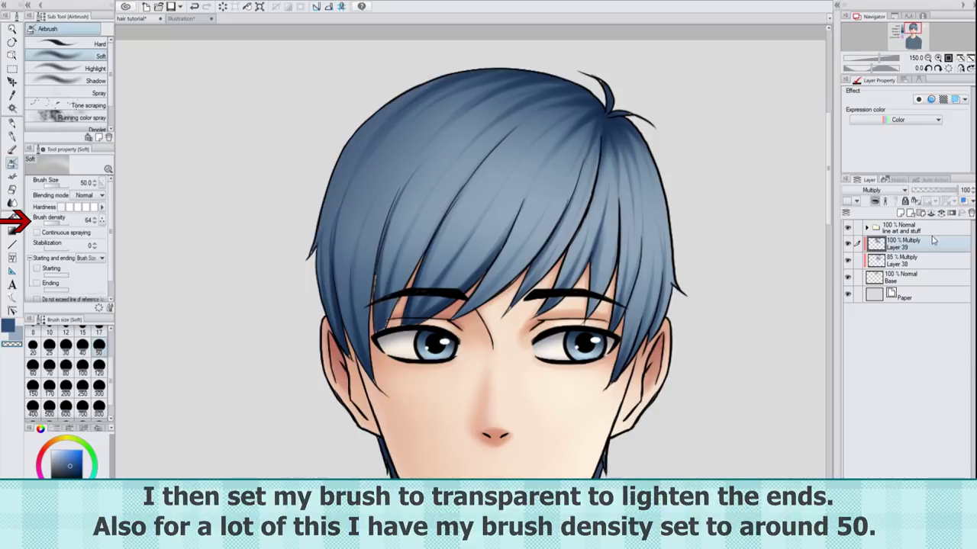
pyautogui.click(946, 190)
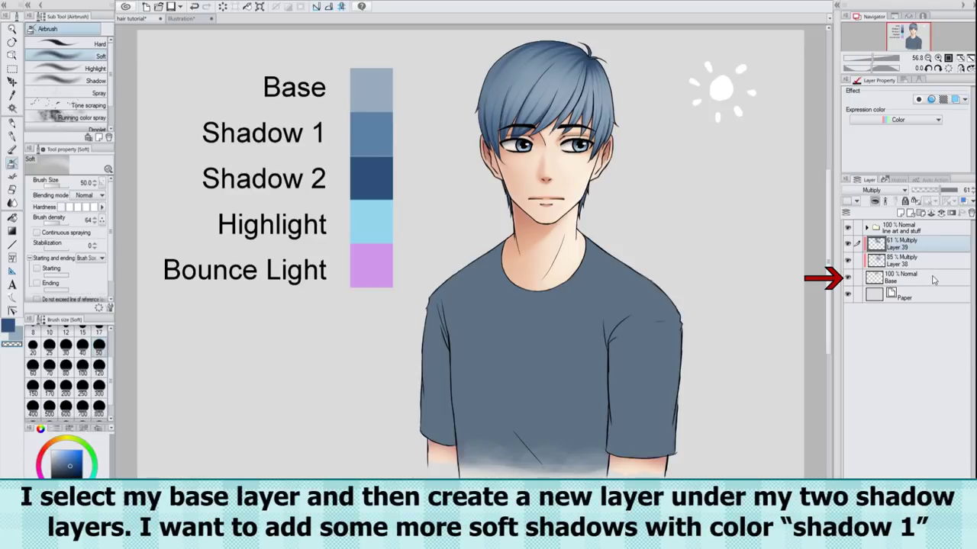
# Add a clipped Multiply layer directly above the Base layer and sample the Shadow 1 swatch color.
pyautogui.click(936, 280)
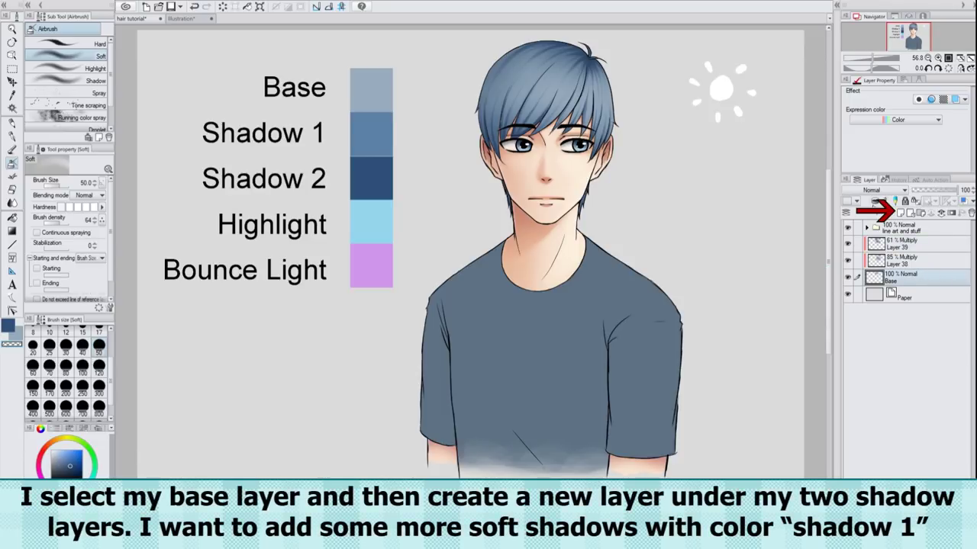
pyautogui.click(899, 212)
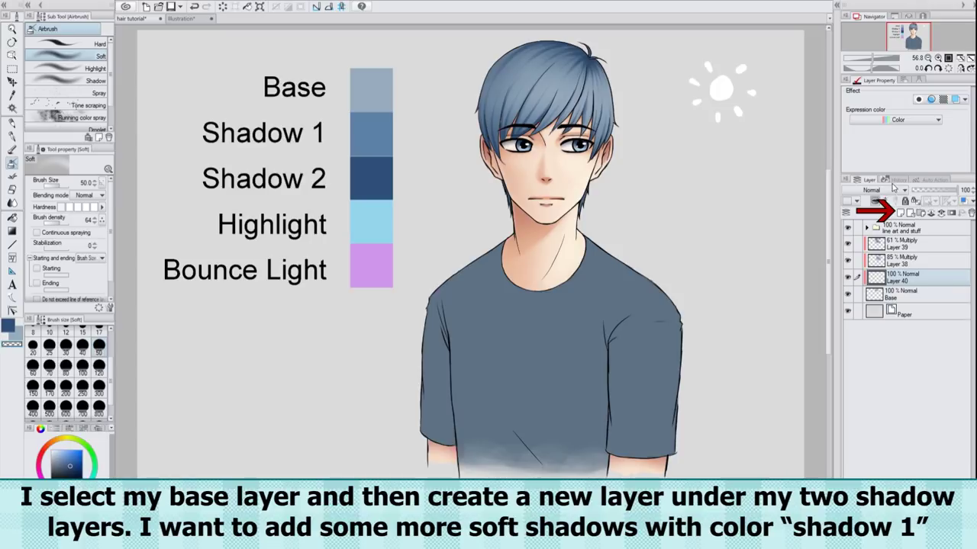
pyautogui.keyDown('alt'); pyautogui.click(374, 132); pyautogui.keyUp('alt')
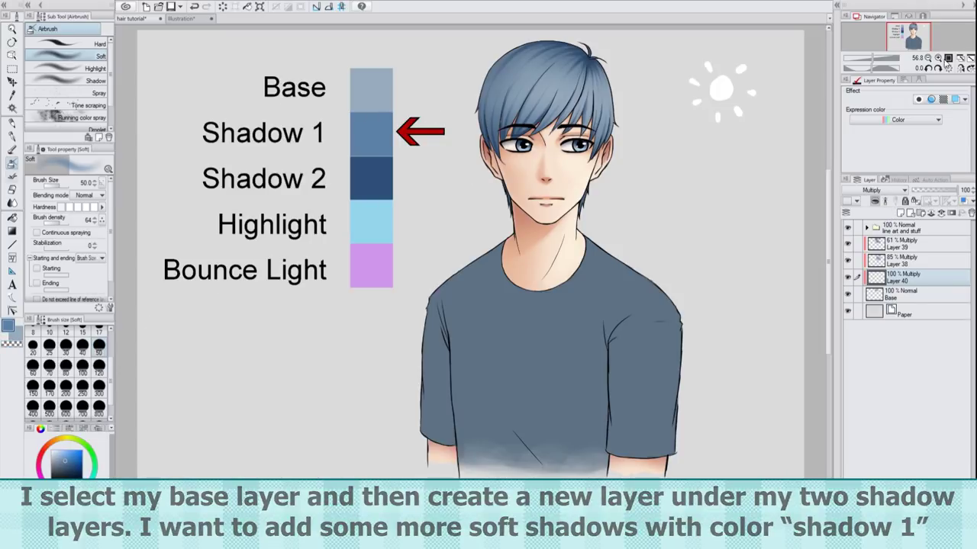
# Airbrush soft shading onto the side of the hair away from the light at size 300 and density 37.
pyautogui.press('b')
pyautogui.click(938, 58)
pyautogui.click(938, 58)
pyautogui.click(938, 58)
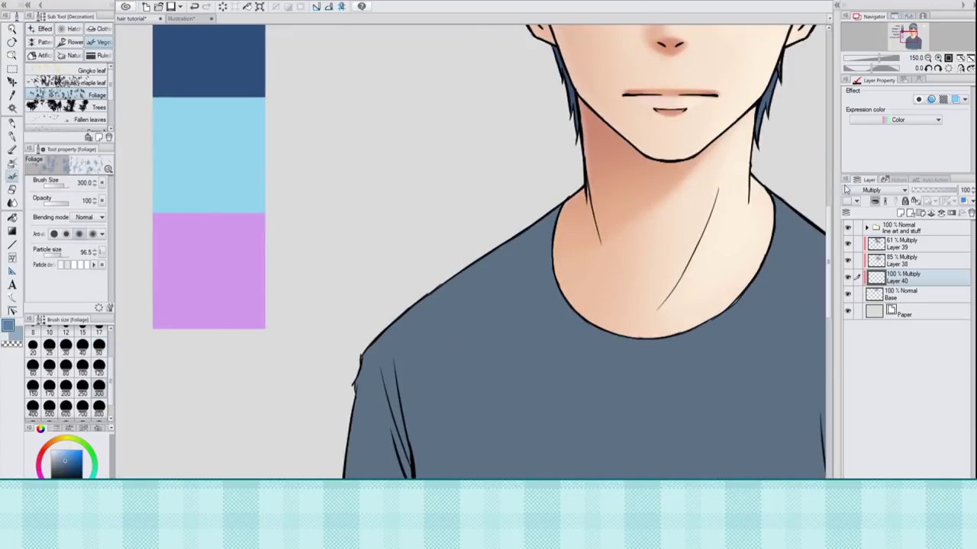
pyautogui.moveTo(828, 212); pyautogui.dragTo(840, 120)
pyautogui.moveTo(489, 502); pyautogui.dragTo(526, 502)
pyautogui.click(13, 164)
pyautogui.click(99, 387)
pyautogui.click(52, 222)
pyautogui.moveTo(387, 321); pyautogui.dragTo(379, 273)
# Shade the crown with the airbrush at size 120 and lower the new shadow layer's opacity to 61%.
pyautogui.click(99, 367)
pyautogui.moveTo(650, 105)
pyautogui.mouseDown()
pyautogui.moveTo(565, 47)
pyautogui.moveTo(446, 70)
pyautogui.mouseUp()
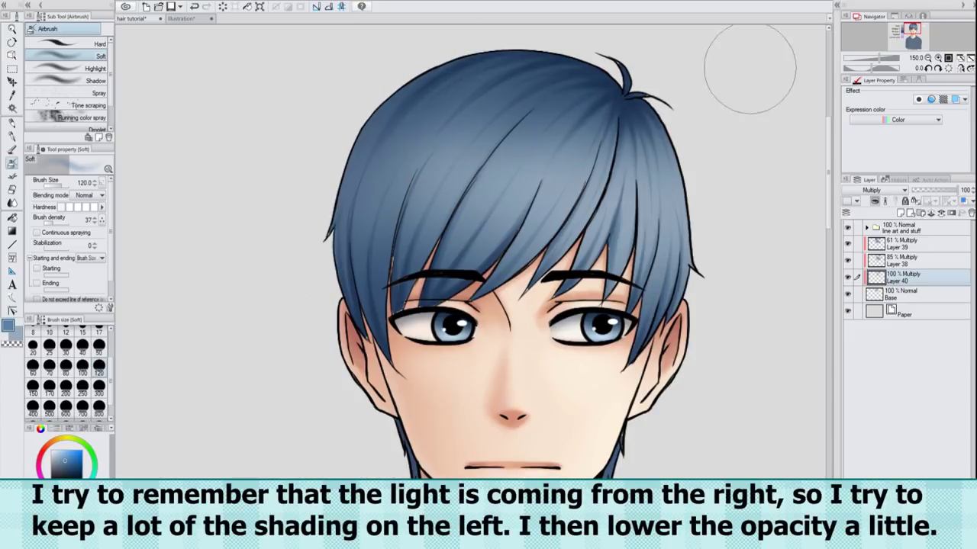
pyautogui.moveTo(953, 190); pyautogui.dragTo(939, 190)
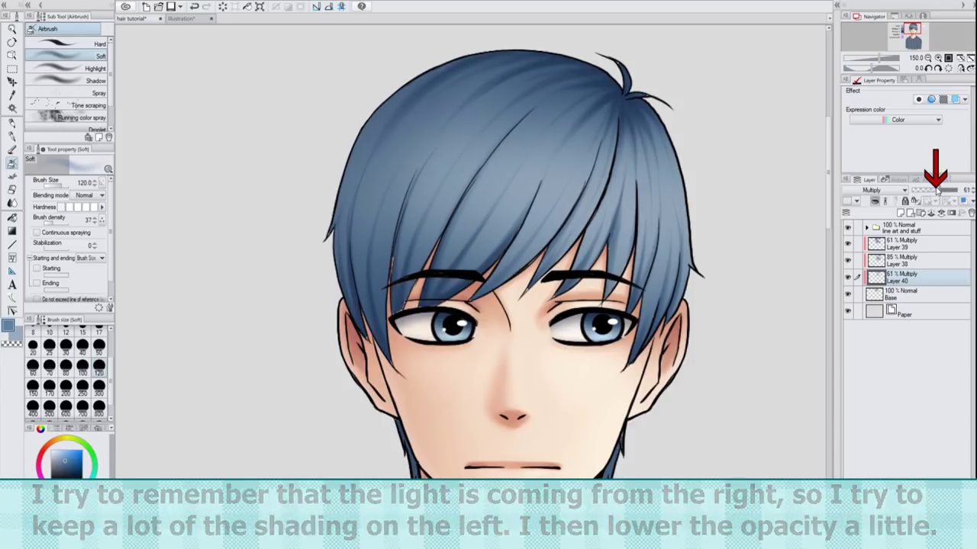
pyautogui.click(848, 276)
pyautogui.click(848, 277)
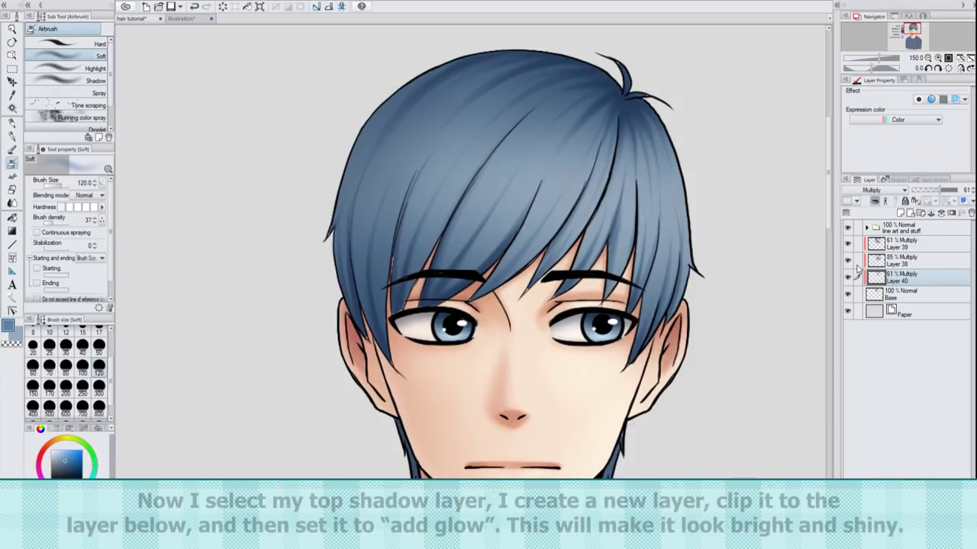
# Add a new layer above the top shadow layer, clip it to the layer below, and set it to Add (Glow).
pyautogui.click(897, 244)
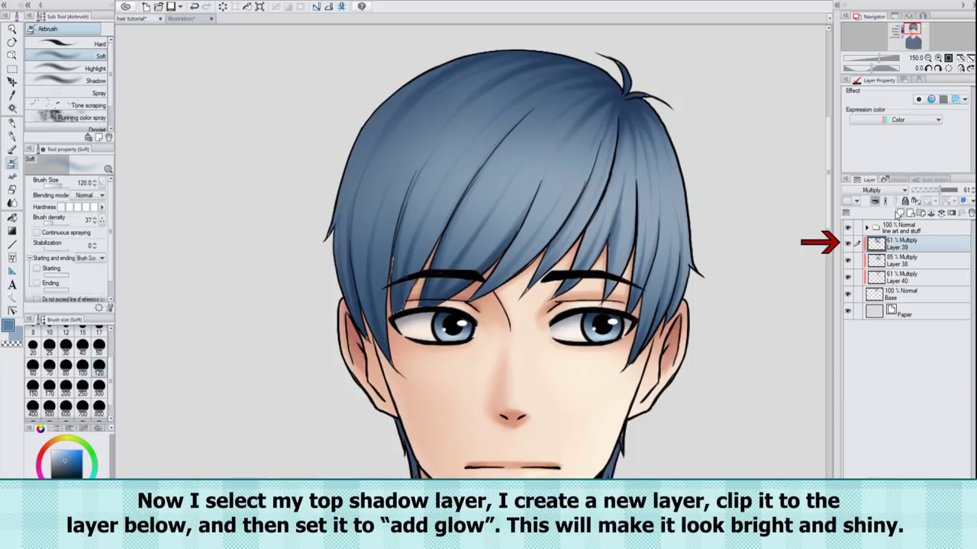
pyautogui.click(899, 213)
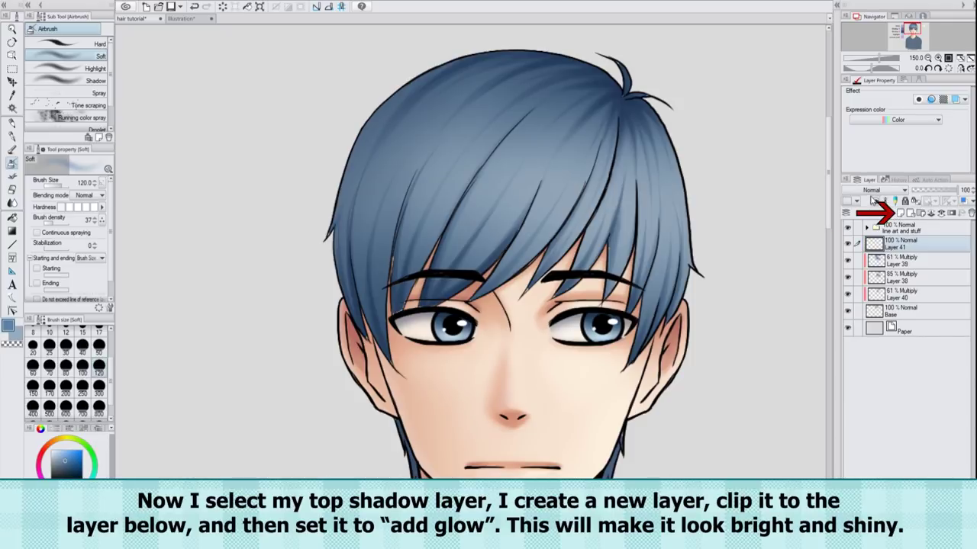
pyautogui.click(875, 200)
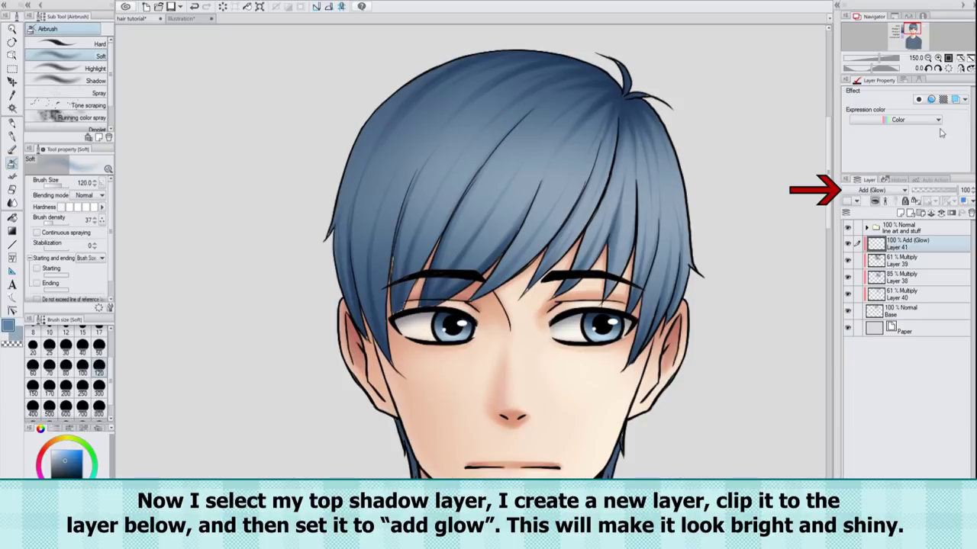
# Sample the Highlight swatch color and give the airbrush a harder edge with Starting and Ending tapers.
pyautogui.click(959, 59)
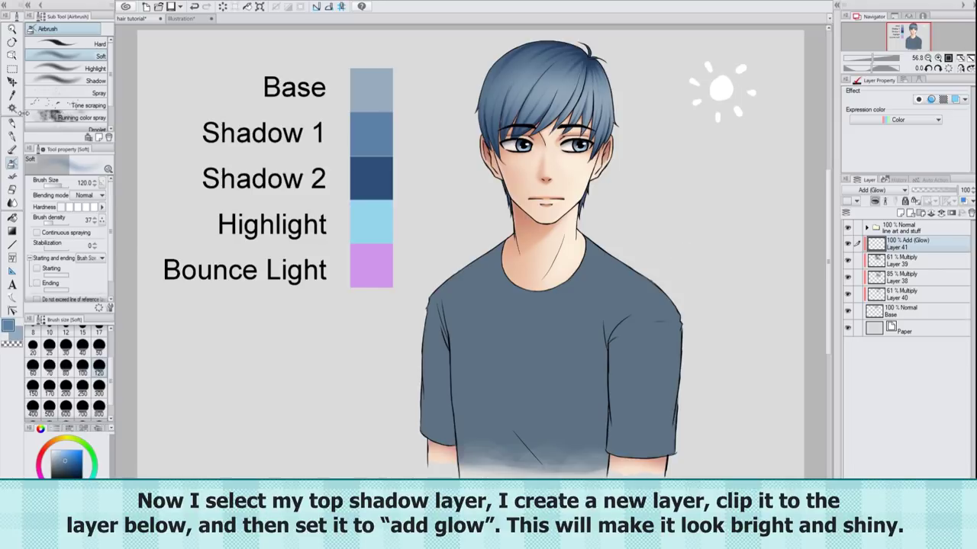
pyautogui.press('i')
pyautogui.click(373, 217)
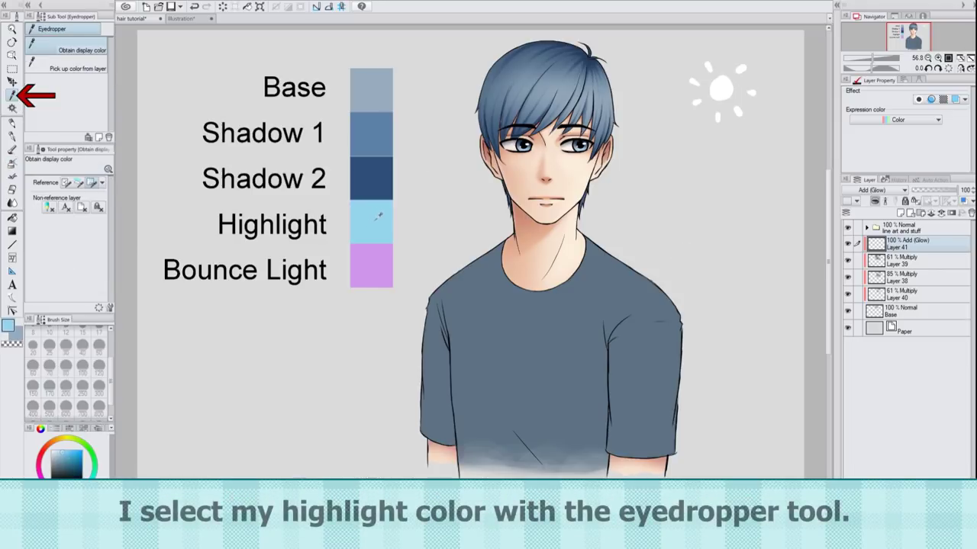
pyautogui.press('p')
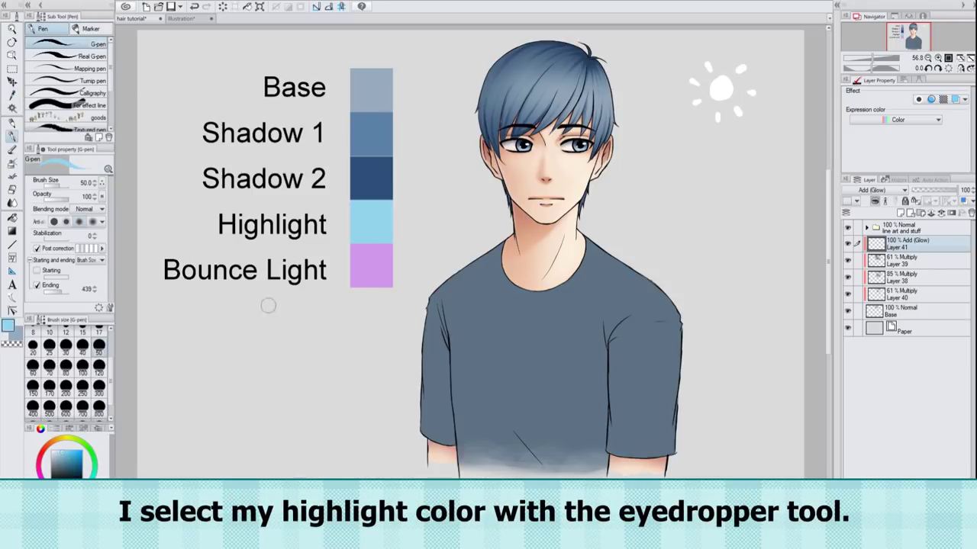
pyautogui.click(12, 163)
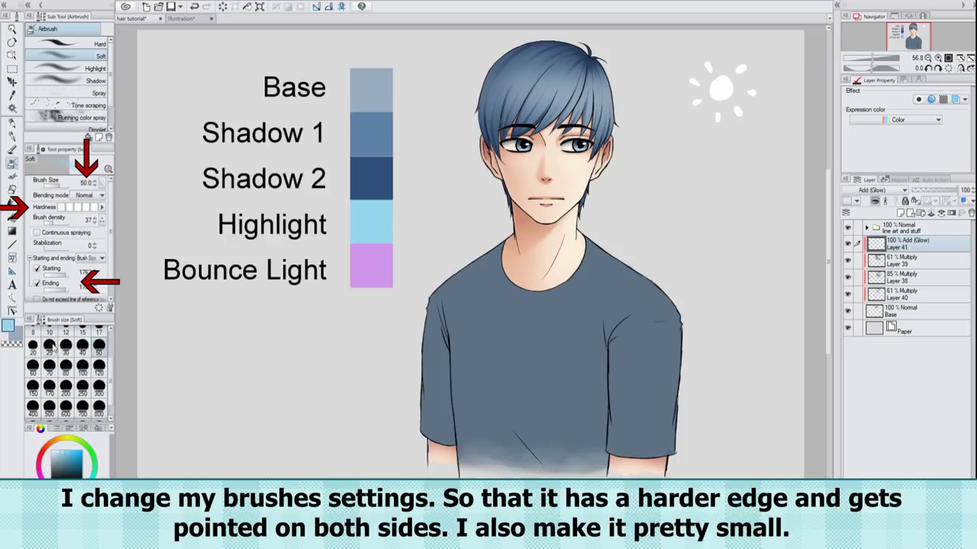
# Reduce the airbrush size and flip the canvas view horizontally.
pyautogui.scroll(5, 575, 51)
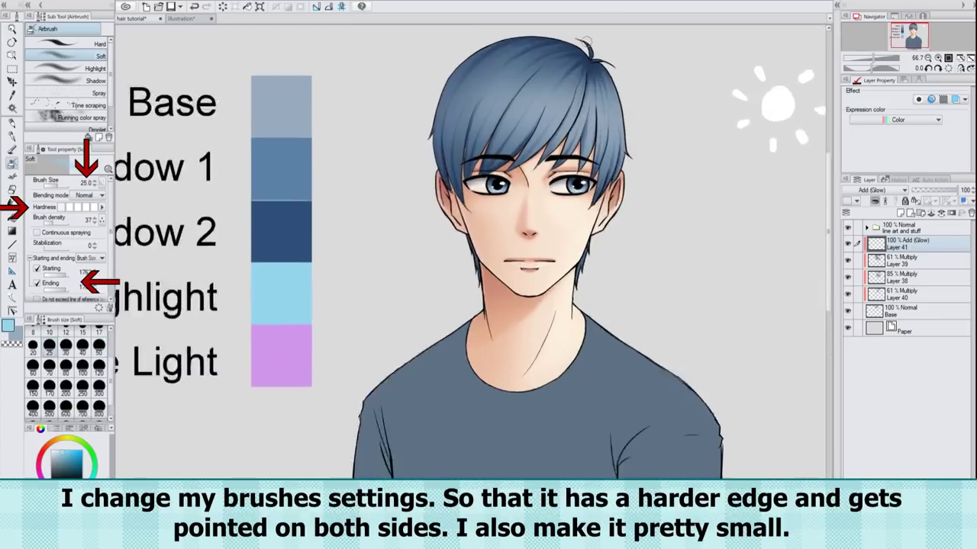
pyautogui.press('[')
pyautogui.press('[')
pyautogui.click(961, 69)
pyautogui.moveTo(272, 119); pyautogui.dragTo(255, 199)
pyautogui.hotkey('ctrl', 'z')
pyautogui.click(66, 332)
pyautogui.moveTo(270, 124); pyautogui.dragTo(254, 199)
pyautogui.hotkey('ctrl', 'z')
pyautogui.click(33, 332)
# Set the airbrush to size 7 and paint fine highlight strands along the outer edge of the lit side.
pyautogui.scroll(1, 69, 344)
pyautogui.click(100, 335)
pyautogui.moveTo(266, 134); pyautogui.dragTo(251, 218)
pyautogui.moveTo(265, 136); pyautogui.dragTo(252, 245)
pyautogui.moveTo(272, 117); pyautogui.dragTo(249, 249)
pyautogui.moveTo(270, 127); pyautogui.dragTo(252, 253)
pyautogui.hotkey('ctrl', 'z')
pyautogui.moveTo(257, 183); pyautogui.dragTo(255, 267)
# Paint long highlight strands through the lit side hair, from near the parting down toward the fringe tips.
pyautogui.moveTo(291, 91)
pyautogui.mouseDown()
pyautogui.moveTo(276, 264)
pyautogui.moveTo(273, 247)
pyautogui.moveTo(304, 366)
pyautogui.mouseUp()
pyautogui.moveTo(289, 96)
pyautogui.mouseDown()
pyautogui.moveTo(277, 148)
pyautogui.moveTo(314, 368)
pyautogui.mouseUp()
pyautogui.moveTo(276, 123); pyautogui.dragTo(297, 352)
pyautogui.moveTo(274, 137); pyautogui.dragTo(275, 312)
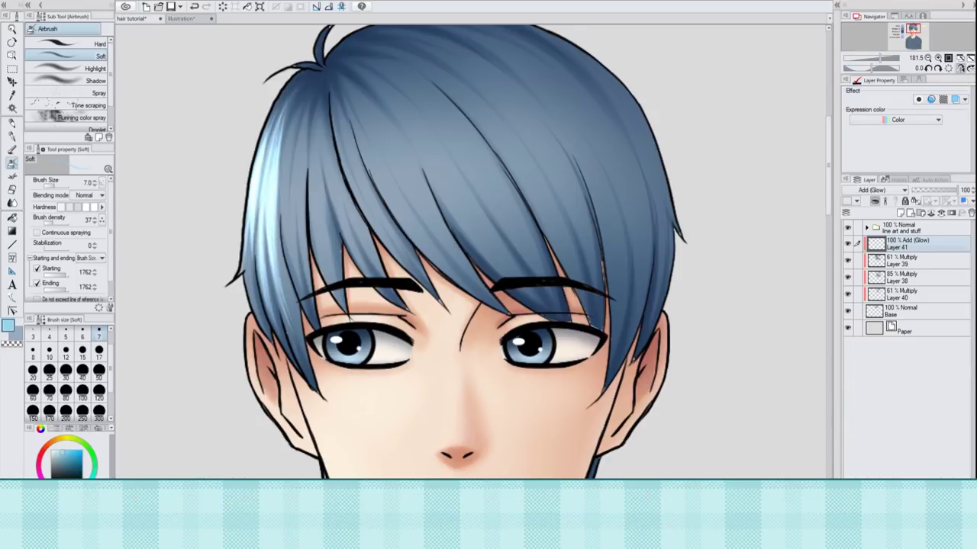
pyautogui.moveTo(301, 99); pyautogui.dragTo(300, 274)
pyautogui.moveTo(289, 134)
pyautogui.mouseDown()
pyautogui.moveTo(294, 293)
pyautogui.moveTo(298, 255)
pyautogui.moveTo(297, 264)
pyautogui.mouseUp()
pyautogui.moveTo(310, 161)
pyautogui.mouseDown()
pyautogui.moveTo(317, 275)
pyautogui.moveTo(328, 274)
pyautogui.mouseUp()
pyautogui.moveTo(319, 120)
pyautogui.mouseDown()
pyautogui.moveTo(350, 237)
pyautogui.moveTo(321, 107)
pyautogui.moveTo(347, 252)
pyautogui.mouseUp()
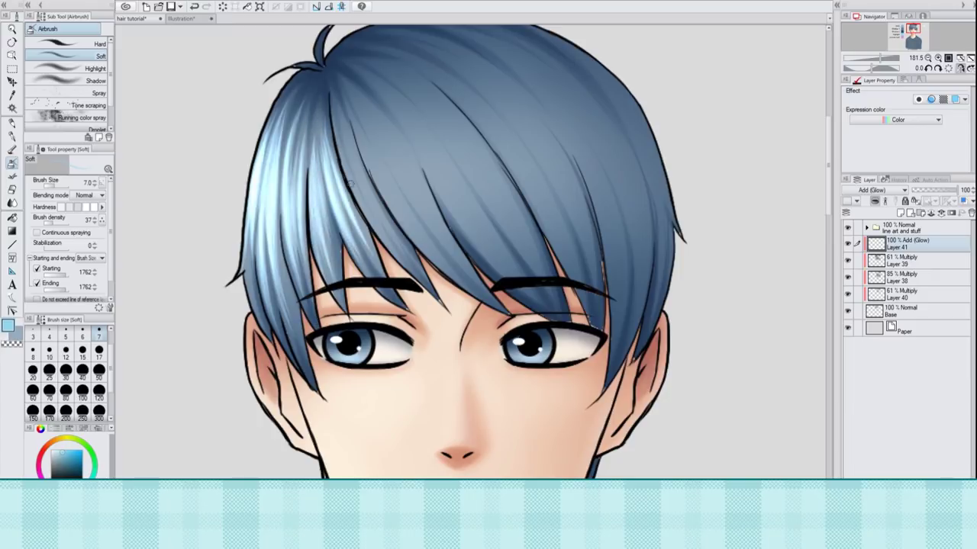
# Extend the highlights onto the strands on both sides of the parting line.
pyautogui.moveTo(349, 184); pyautogui.dragTo(368, 248)
pyautogui.moveTo(357, 131); pyautogui.dragTo(372, 209)
pyautogui.moveTo(389, 243); pyautogui.dragTo(342, 148)
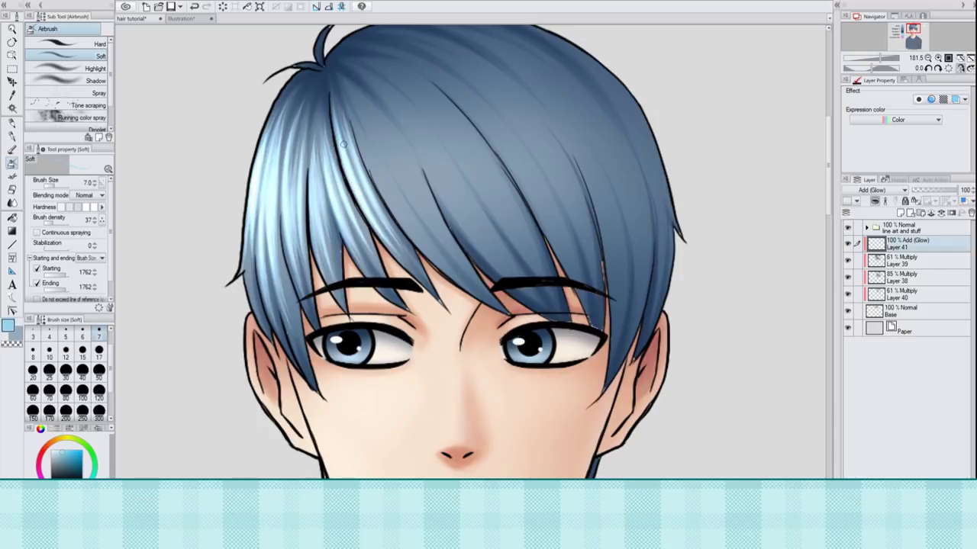
pyautogui.moveTo(334, 108)
pyautogui.mouseDown()
pyautogui.moveTo(331, 78)
pyautogui.moveTo(317, 108)
pyautogui.mouseUp()
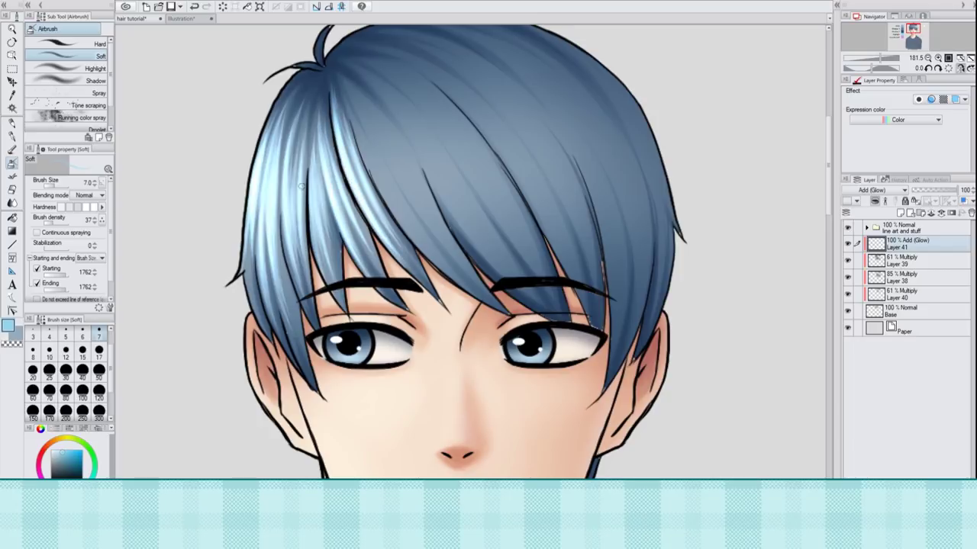
# Add more highlight strands on the fringe section beside the parting line, on the side facing away from the lit edge.
pyautogui.click(960, 68)
pyautogui.click(928, 58)
pyautogui.click(961, 69)
pyautogui.moveTo(378, 162); pyautogui.dragTo(471, 291)
pyautogui.moveTo(427, 240); pyautogui.dragTo(387, 181)
pyautogui.moveTo(366, 122); pyautogui.dragTo(405, 211)
pyautogui.click(961, 68)
pyautogui.moveTo(566, 136); pyautogui.dragTo(503, 244)
pyautogui.moveTo(577, 112); pyautogui.dragTo(496, 247)
pyautogui.moveTo(519, 194); pyautogui.dragTo(485, 261)
pyautogui.hotkey('ctrl', 'z')
pyautogui.moveTo(554, 140); pyautogui.dragTo(487, 262)
pyautogui.hotkey('ctrl', 'z')
pyautogui.click(960, 69)
pyautogui.hotkey('ctrl', 'z')
pyautogui.hotkey('ctrl', 'z')
pyautogui.moveTo(387, 158)
pyautogui.mouseDown()
pyautogui.moveTo(465, 276)
pyautogui.moveTo(460, 257)
pyautogui.mouseUp()
pyautogui.hotkey('ctrl', 'z')
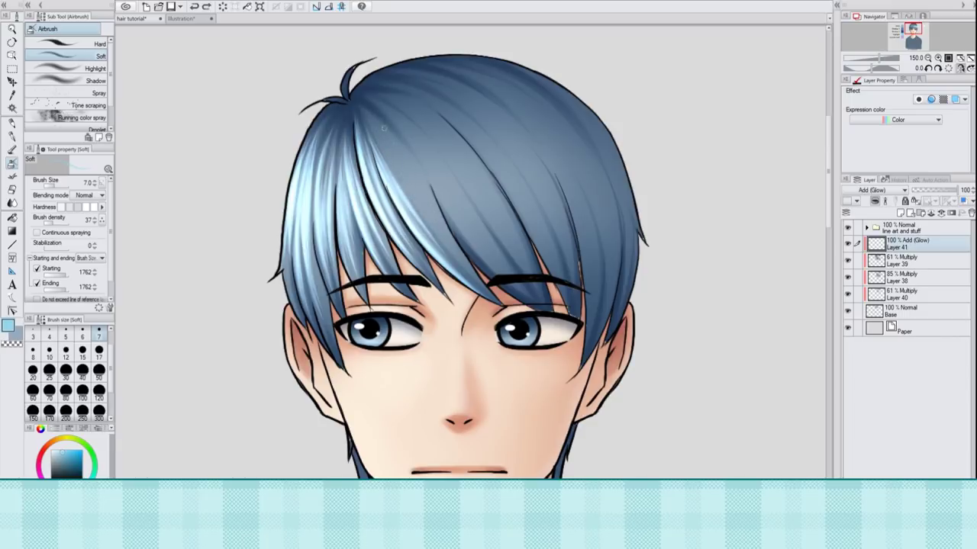
pyautogui.hotkey('ctrl', 'z')
pyautogui.click(961, 69)
pyautogui.moveTo(574, 112); pyautogui.dragTo(502, 223)
pyautogui.moveTo(548, 149); pyautogui.dragTo(485, 263)
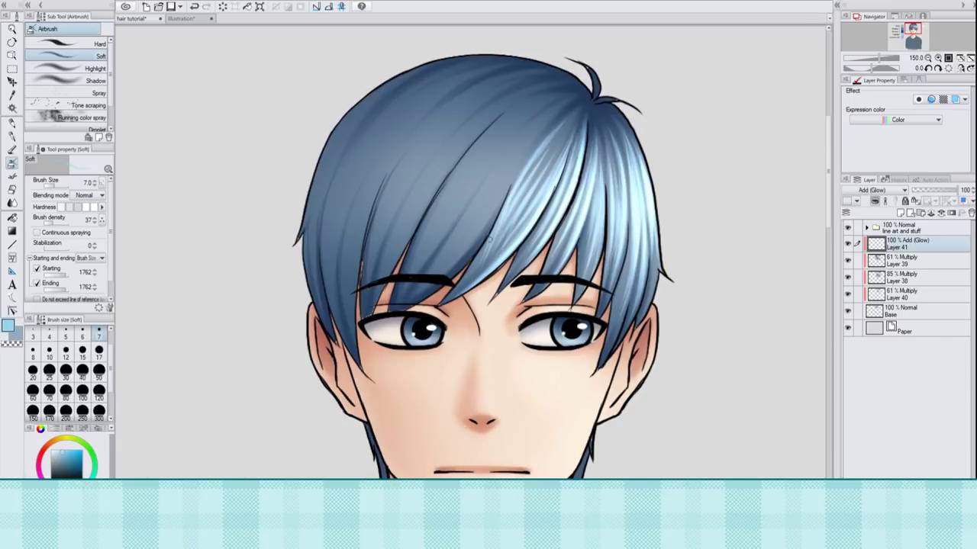
pyautogui.hotkey('ctrl', 'z')
pyautogui.moveTo(529, 144)
pyautogui.mouseDown()
pyautogui.moveTo(464, 255)
pyautogui.moveTo(458, 235)
pyautogui.mouseUp()
pyautogui.hotkey('ctrl', 'z')
pyautogui.hotkey('ctrl', 'z')
pyautogui.hotkey('ctrl', 'z')
# Paint fine highlight strands on the middle fringe section, from below the parting line down toward the fringe tips.
pyautogui.moveTo(413, 294); pyautogui.dragTo(516, 145)
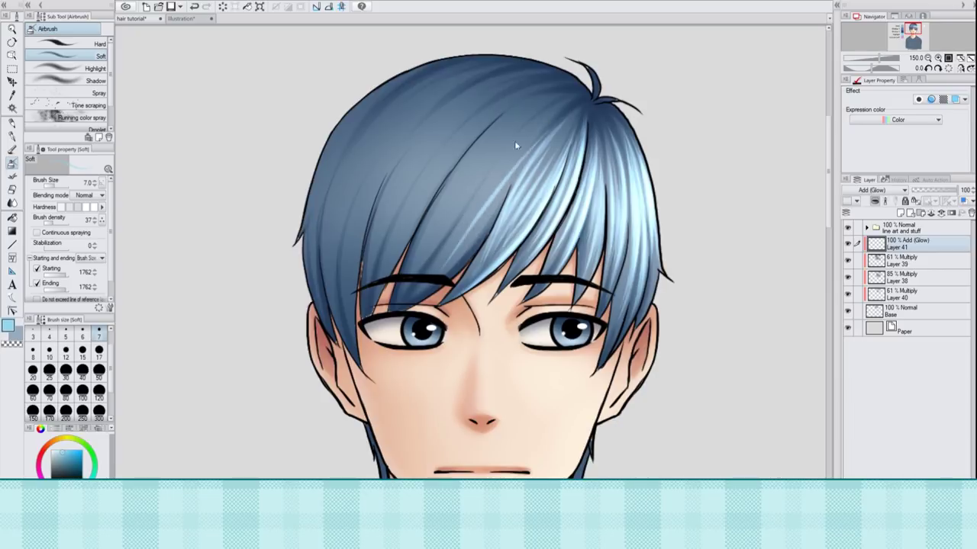
pyautogui.moveTo(481, 227); pyautogui.dragTo(448, 274)
pyautogui.moveTo(546, 122)
pyautogui.mouseDown()
pyautogui.moveTo(445, 264)
pyautogui.moveTo(447, 233)
pyautogui.mouseUp()
pyautogui.hotkey('ctrl', 'z')
pyautogui.moveTo(523, 135); pyautogui.dragTo(441, 249)
pyautogui.moveTo(509, 153); pyautogui.dragTo(434, 265)
pyautogui.moveTo(531, 138)
pyautogui.mouseDown()
pyautogui.moveTo(433, 266)
pyautogui.moveTo(523, 147)
pyautogui.moveTo(483, 201)
pyautogui.mouseUp()
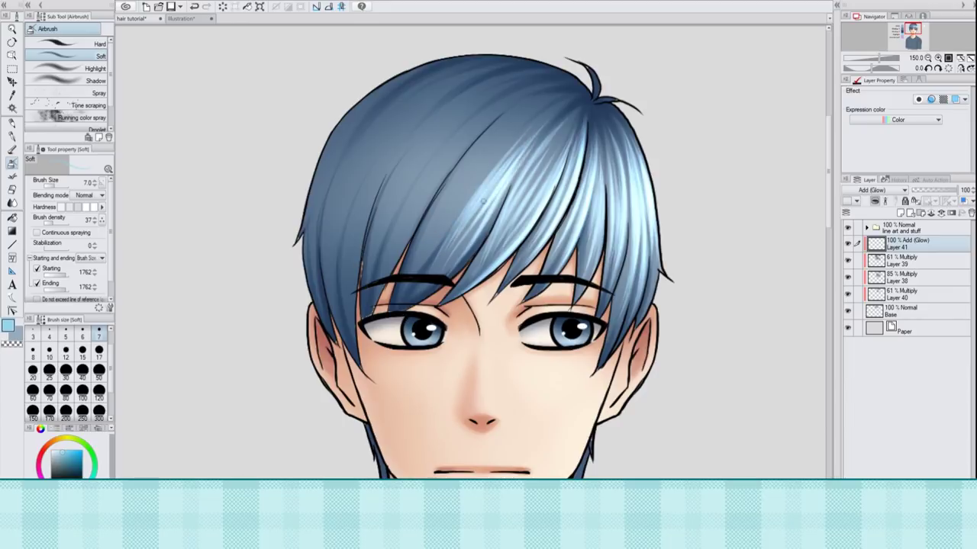
# Continue the highlight strands across the long fringe sections toward the shaded side of the hair.
pyautogui.moveTo(498, 152); pyautogui.dragTo(441, 248)
pyautogui.moveTo(511, 130); pyautogui.dragTo(422, 271)
pyautogui.moveTo(484, 145)
pyautogui.mouseDown()
pyautogui.moveTo(418, 256)
pyautogui.moveTo(419, 246)
pyautogui.moveTo(404, 251)
pyautogui.mouseUp()
pyautogui.moveTo(449, 148); pyautogui.dragTo(386, 259)
pyautogui.moveTo(453, 123); pyautogui.dragTo(379, 256)
pyautogui.moveTo(425, 133); pyautogui.dragTo(372, 238)
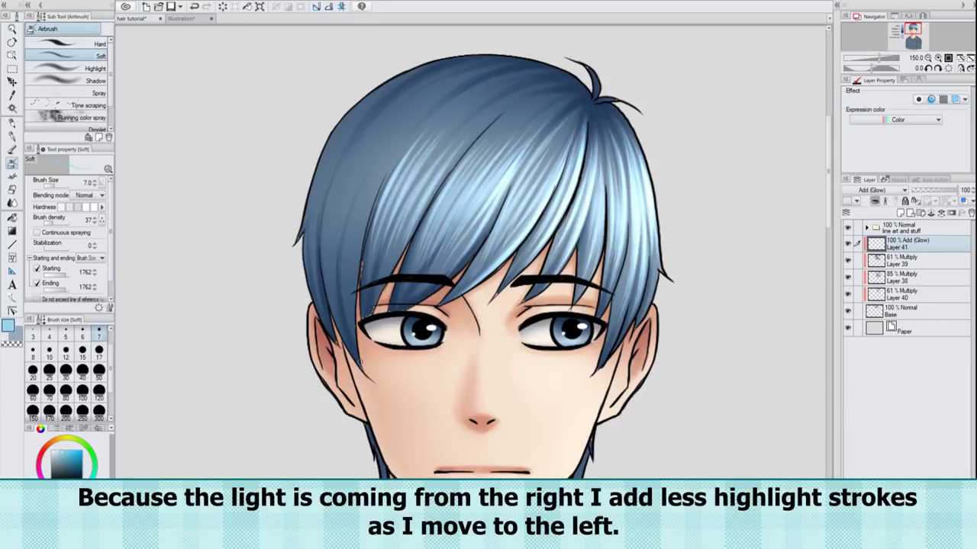
# Paint sparser highlight strands along the outer shaded side of the hair and short extra highlights on the crown.
pyautogui.moveTo(412, 121); pyautogui.dragTo(348, 256)
pyautogui.moveTo(382, 138)
pyautogui.mouseDown()
pyautogui.moveTo(339, 251)
pyautogui.moveTo(322, 259)
pyautogui.mouseUp()
pyautogui.moveTo(359, 122); pyautogui.dragTo(314, 262)
pyautogui.moveTo(408, 112)
pyautogui.mouseDown()
pyautogui.moveTo(340, 234)
pyautogui.moveTo(340, 256)
pyautogui.mouseUp()
pyautogui.moveTo(409, 101); pyautogui.dragTo(341, 244)
pyautogui.moveTo(353, 126); pyautogui.dragTo(314, 243)
pyautogui.moveTo(338, 140); pyautogui.dragTo(307, 248)
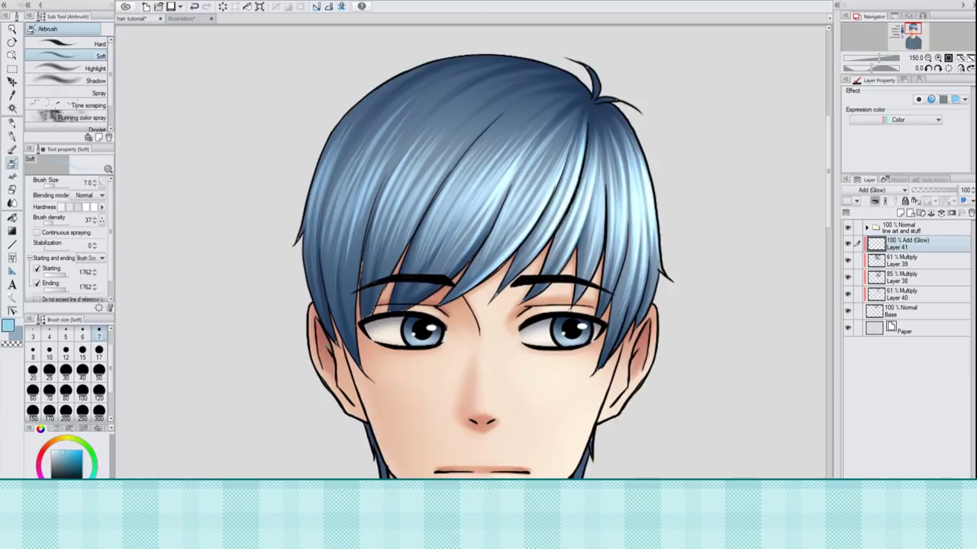
pyautogui.moveTo(545, 110)
pyautogui.mouseDown()
pyautogui.moveTo(565, 100)
pyautogui.moveTo(500, 118)
pyautogui.mouseUp()
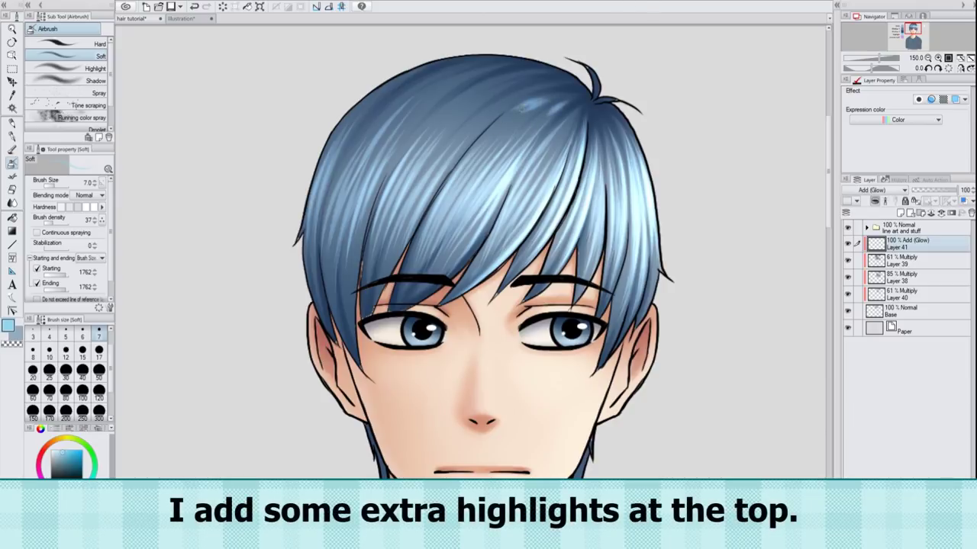
pyautogui.moveTo(462, 73); pyautogui.dragTo(442, 87)
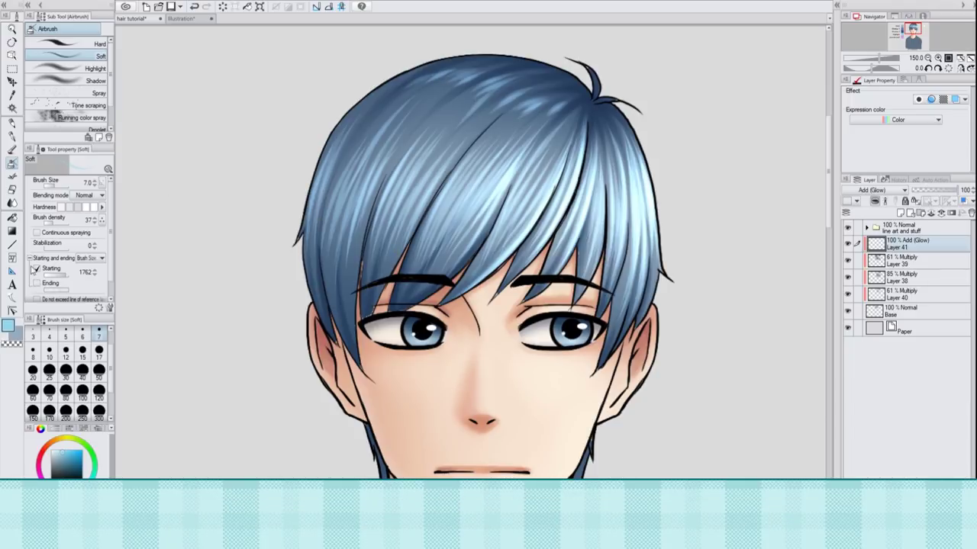
# Fade the highlight edges with a size 50, softest, transparent airbrush without tapering, and lower the Add (Glow) layer's opacity to 44%.
pyautogui.click(36, 268)
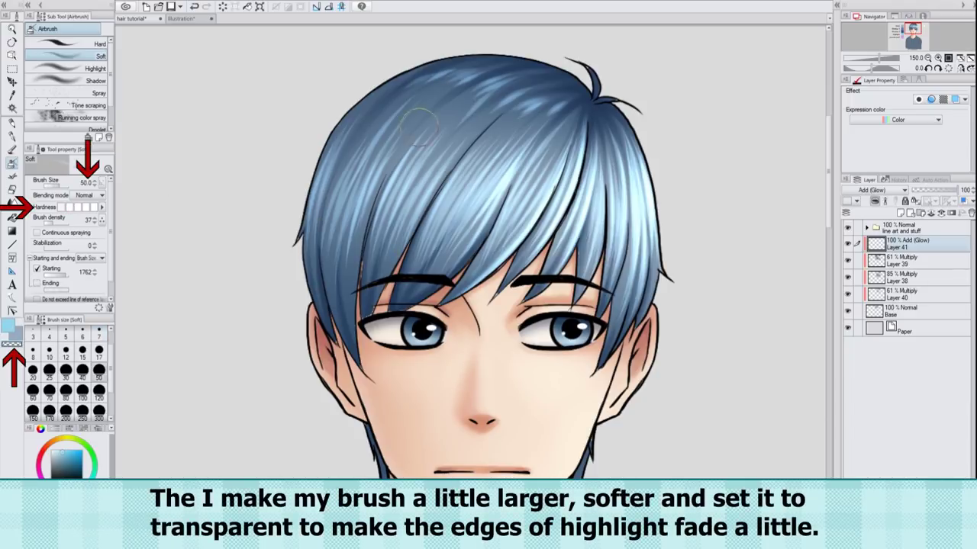
pyautogui.moveTo(629, 157); pyautogui.dragTo(638, 187)
pyautogui.click(35, 268)
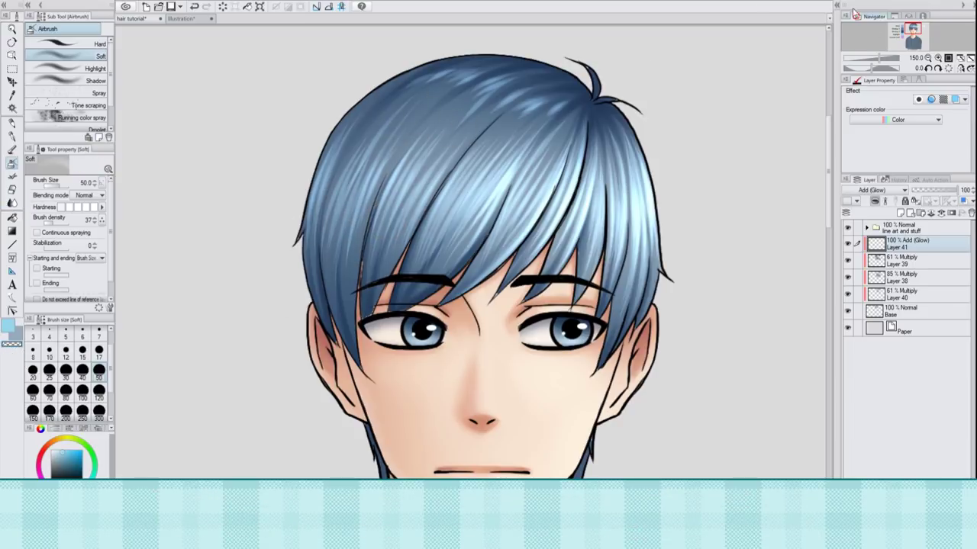
pyautogui.moveTo(955, 190); pyautogui.dragTo(944, 190)
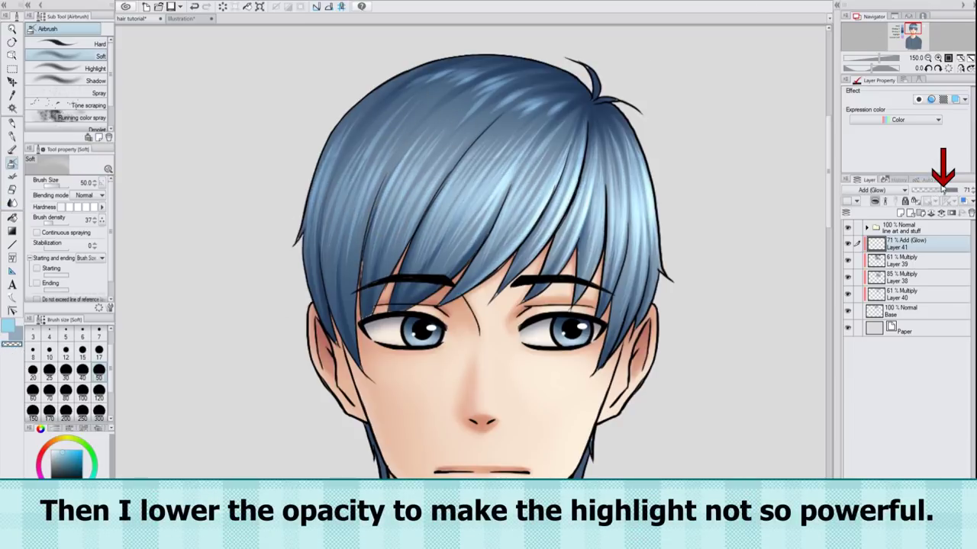
pyautogui.moveTo(932, 190); pyautogui.dragTo(932, 191)
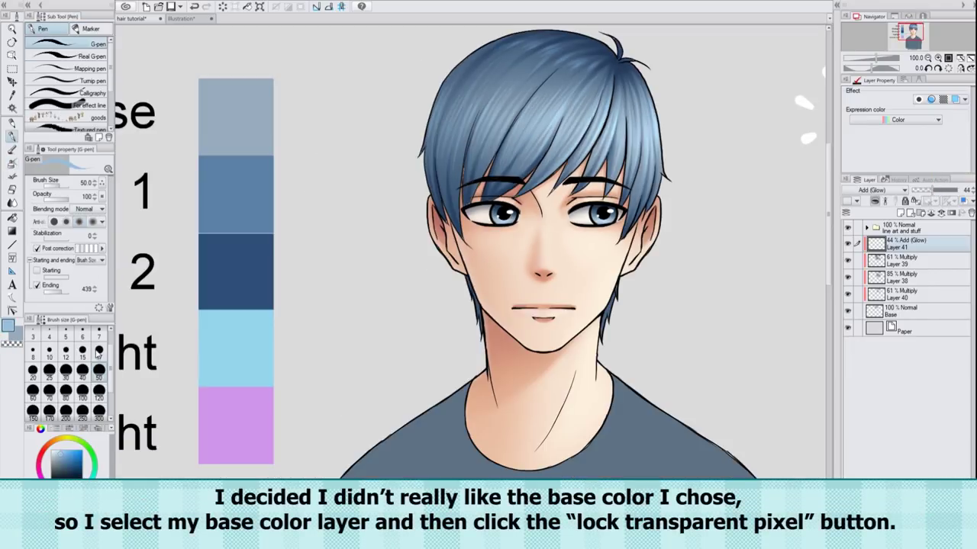
# Lock the transparent pixels of the Base layer and repaint the hair base in a more saturated blue with the G-pen at size 120.
pyautogui.click(82, 370)
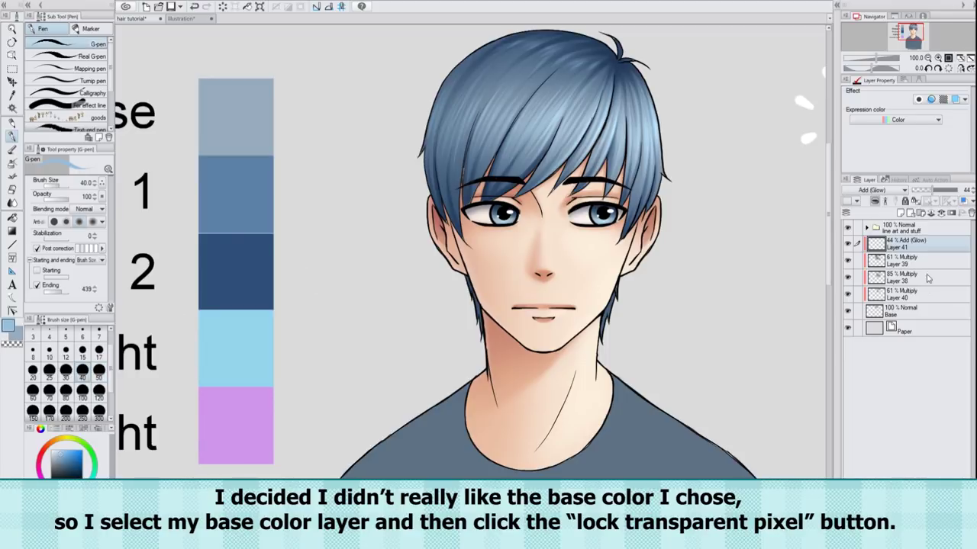
pyautogui.click(920, 309)
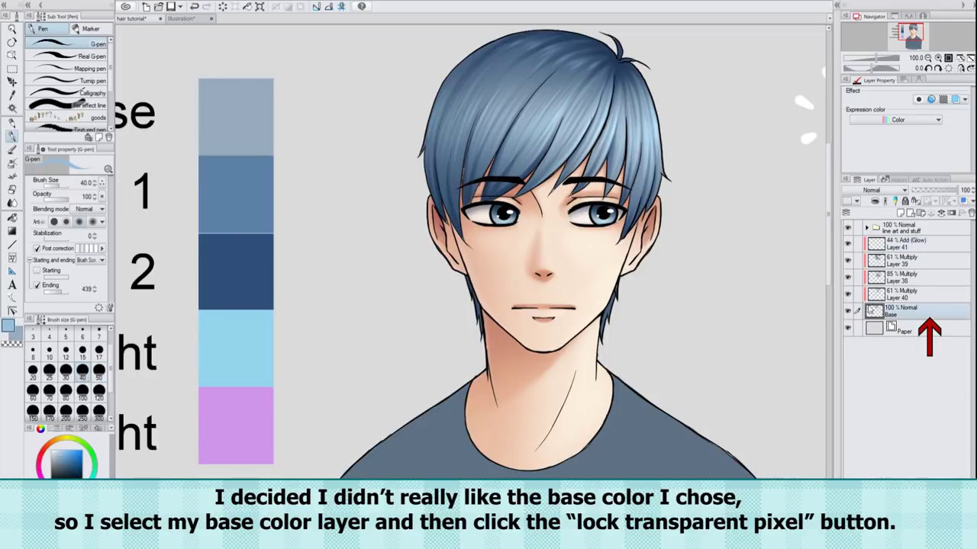
pyautogui.click(914, 200)
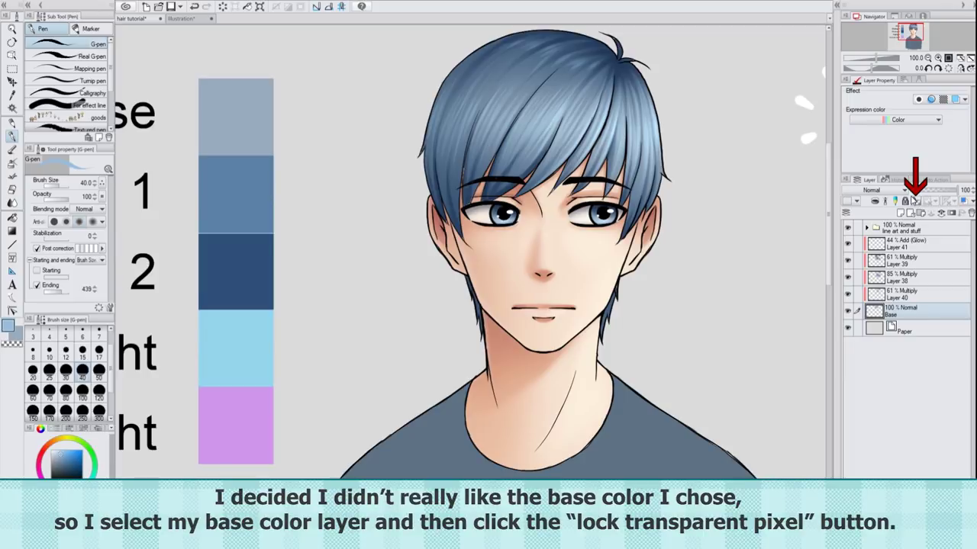
pyautogui.press(']')
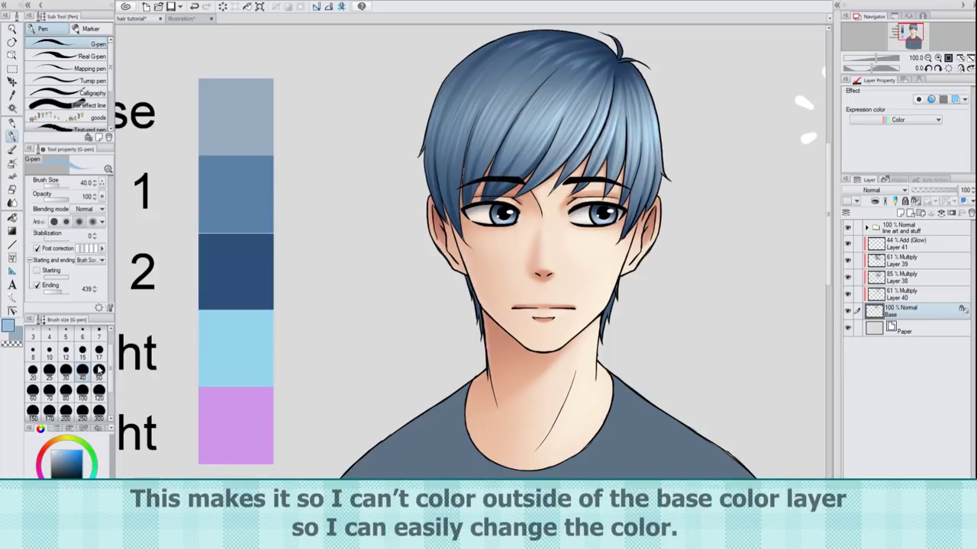
pyautogui.click(100, 391)
pyautogui.moveTo(645, 183); pyautogui.dragTo(535, 68)
pyautogui.click(64, 458)
pyautogui.moveTo(450, 203); pyautogui.dragTo(595, 76)
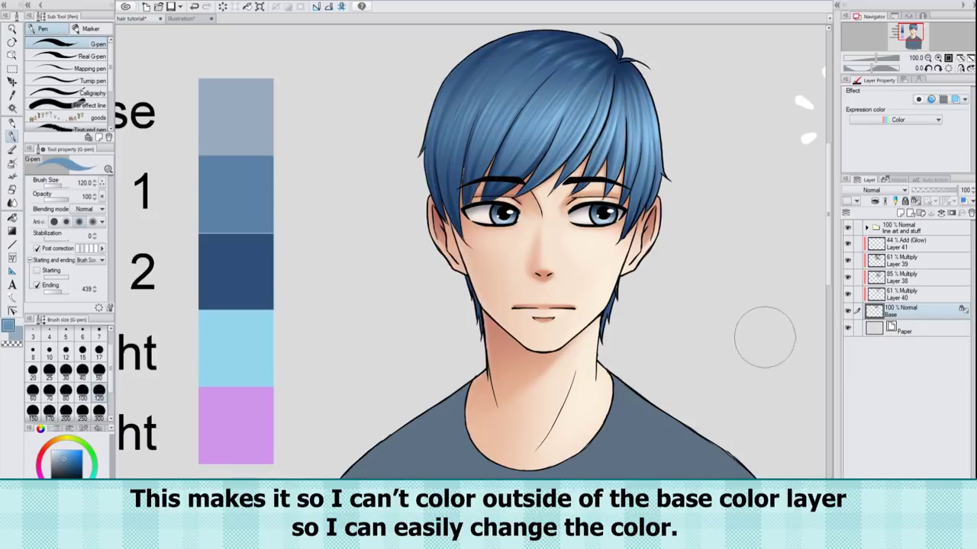
# Fill a square of the new blue beside the Base swatch on a new layer, and lighten the hair base to H 207, S 41%, V 83%.
pyautogui.press('w')
pyautogui.hotkey('ctrl', '-')
pyautogui.moveTo(431, 138); pyautogui.dragTo(477, 189)
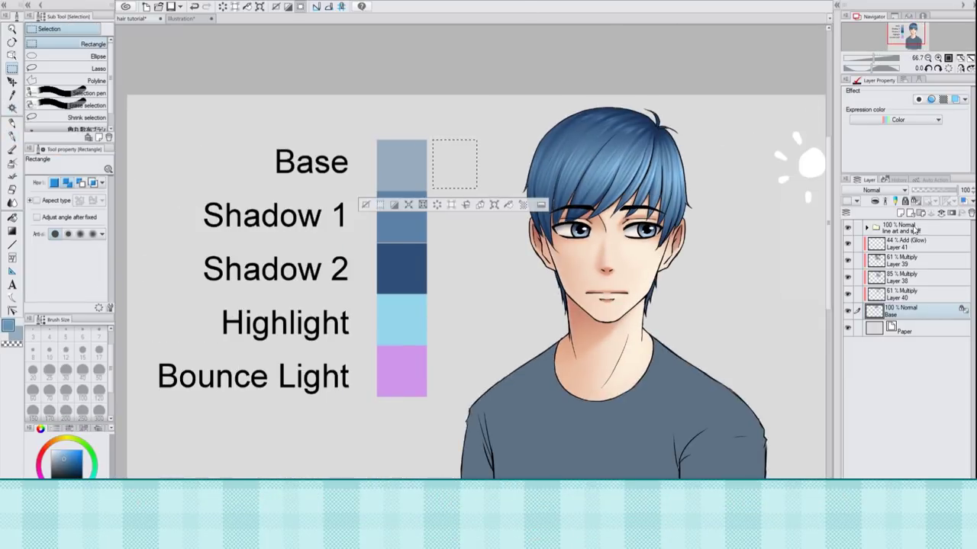
pyautogui.scroll(-5, 908, 351)
pyautogui.click(936, 391)
pyautogui.click(900, 213)
pyautogui.click(509, 204)
pyautogui.click(366, 204)
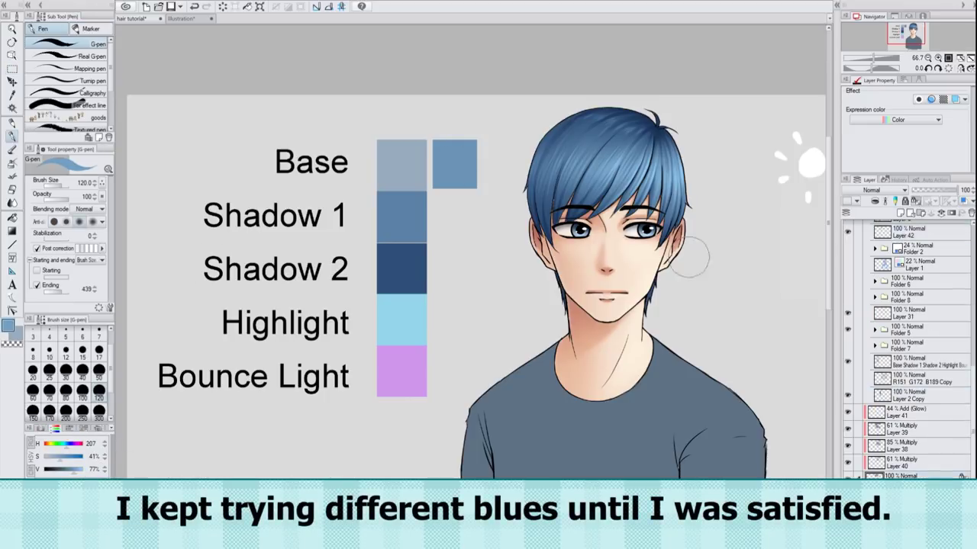
pyautogui.moveTo(690, 257); pyautogui.dragTo(634, 328)
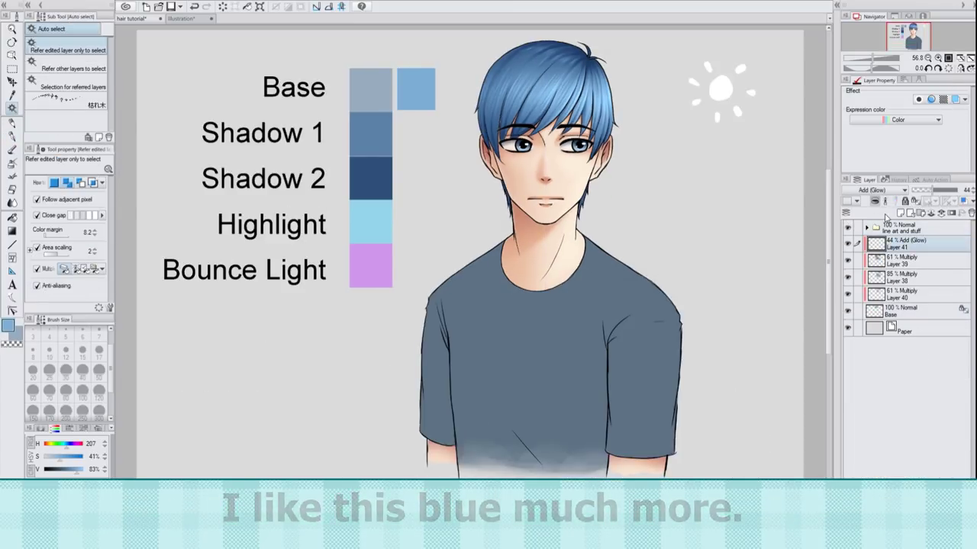
# Create a new layer clipped above the highlight layer and load the Soft airbrush with the Bounce Light purple.
pyautogui.click(899, 213)
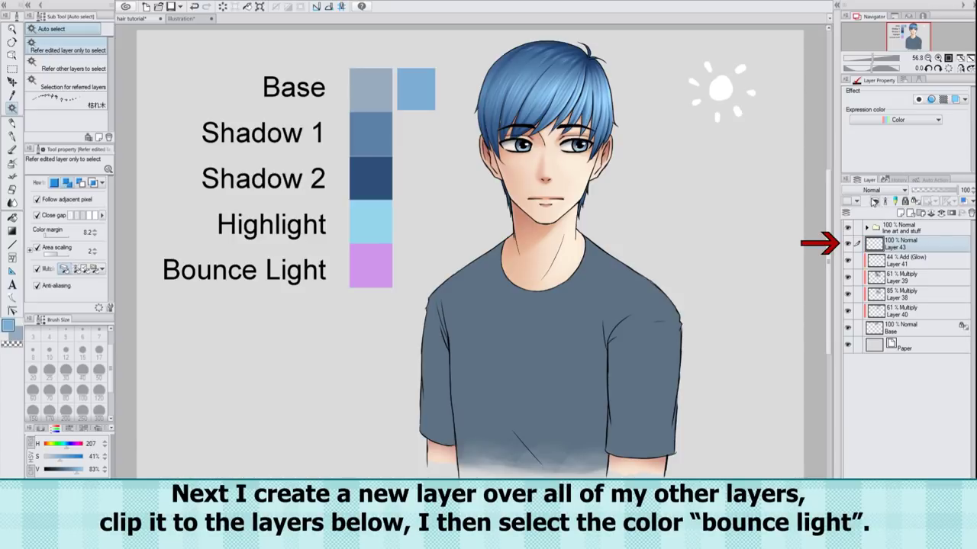
pyautogui.click(874, 201)
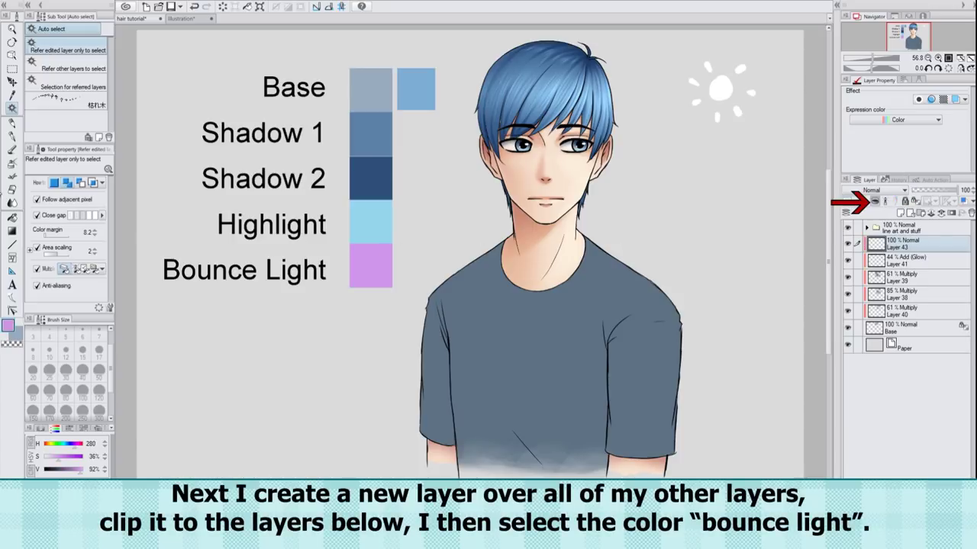
pyautogui.click(12, 165)
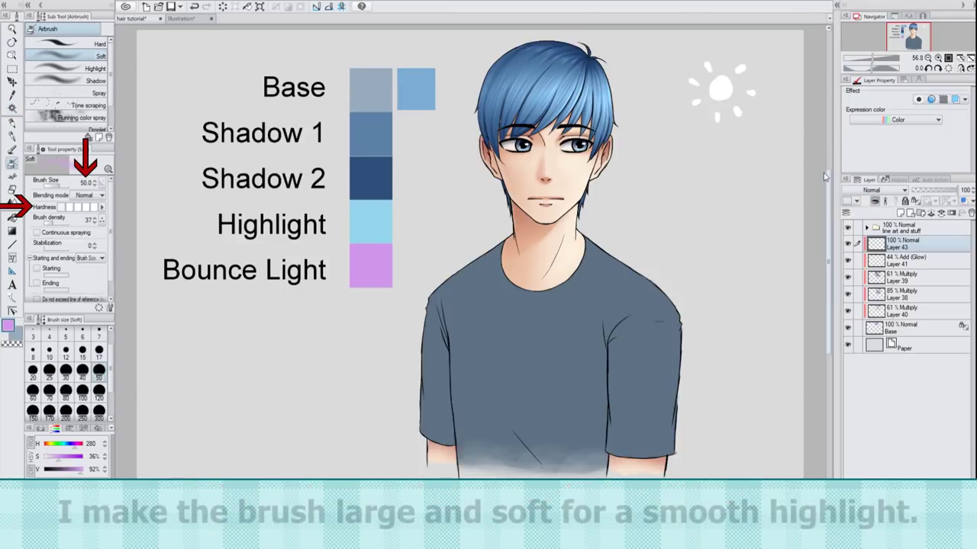
# Set the new layer to Add (Glow) and paint soft bounce light along the shaded side of the hair with the airbrush at size 120.
pyautogui.moveTo(826, 177); pyautogui.dragTo(826, 155)
pyautogui.scroll(5, 583, 120)
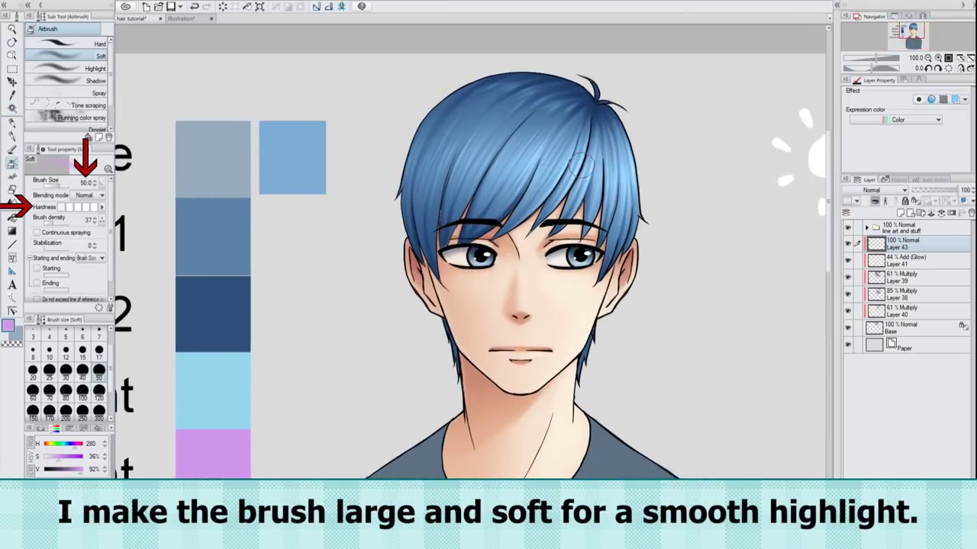
pyautogui.click(98, 389)
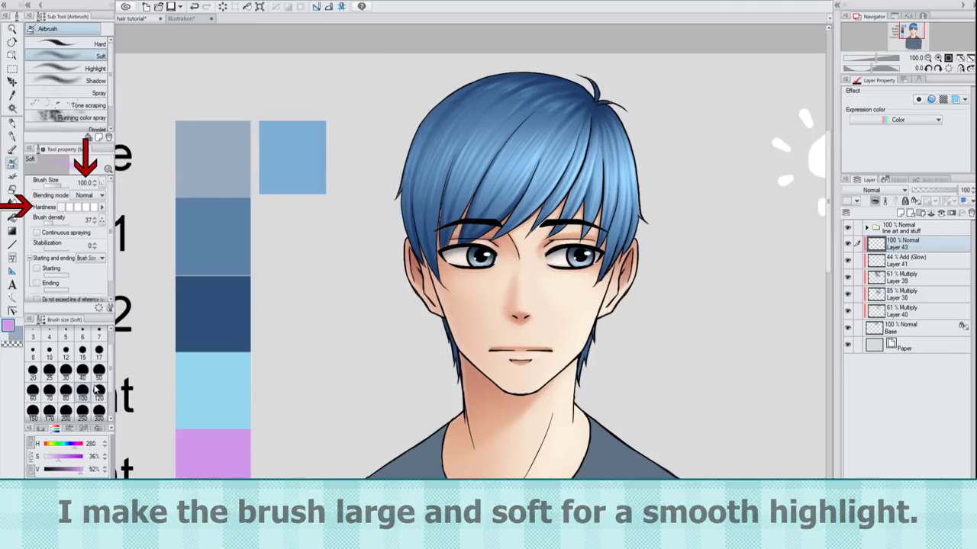
pyautogui.moveTo(470, 66); pyautogui.dragTo(411, 138)
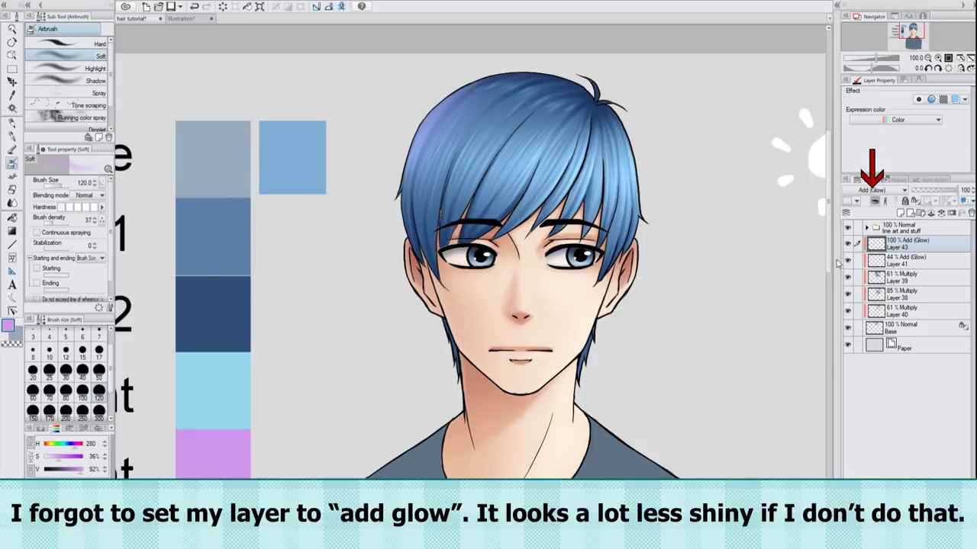
pyautogui.moveTo(447, 54)
pyautogui.mouseDown()
pyautogui.moveTo(402, 160)
pyautogui.moveTo(404, 181)
pyautogui.mouseUp()
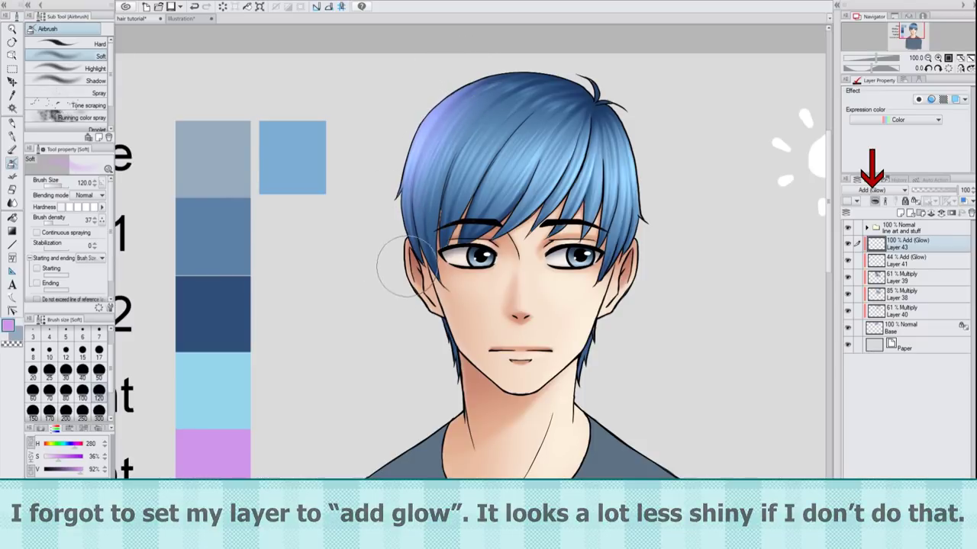
pyautogui.moveTo(412, 145)
pyautogui.mouseDown()
pyautogui.moveTo(435, 127)
pyautogui.moveTo(405, 133)
pyautogui.moveTo(462, 162)
pyautogui.moveTo(431, 92)
pyautogui.moveTo(379, 232)
pyautogui.moveTo(395, 107)
pyautogui.moveTo(456, 159)
pyautogui.moveTo(427, 155)
pyautogui.moveTo(474, 54)
pyautogui.moveTo(452, 76)
pyautogui.moveTo(375, 252)
pyautogui.mouseUp()
# Paint a soft glow in the Highlight color on the lit side of the hair, and fade the bounce light's inner edge with transparent color.
pyautogui.keyDown('alt'); pyautogui.click(217, 387); pyautogui.keyUp('alt')
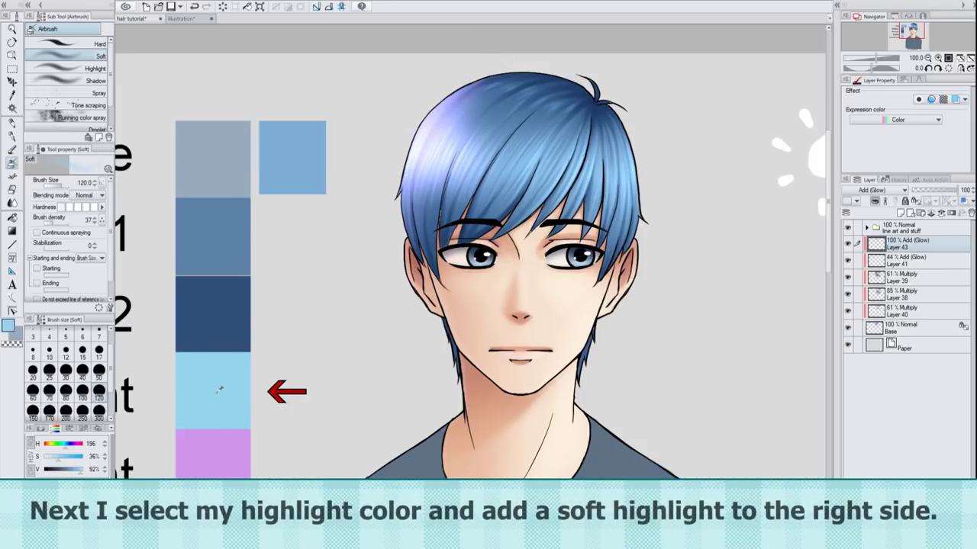
pyautogui.moveTo(636, 143)
pyautogui.mouseDown()
pyautogui.moveTo(622, 164)
pyautogui.moveTo(654, 244)
pyautogui.moveTo(628, 99)
pyautogui.moveTo(618, 153)
pyautogui.moveTo(594, 176)
pyautogui.moveTo(619, 197)
pyautogui.mouseUp()
pyautogui.press('c')
pyautogui.moveTo(489, 95)
pyautogui.mouseDown()
pyautogui.moveTo(478, 157)
pyautogui.moveTo(433, 197)
pyautogui.moveTo(476, 123)
pyautogui.moveTo(433, 180)
pyautogui.mouseUp()
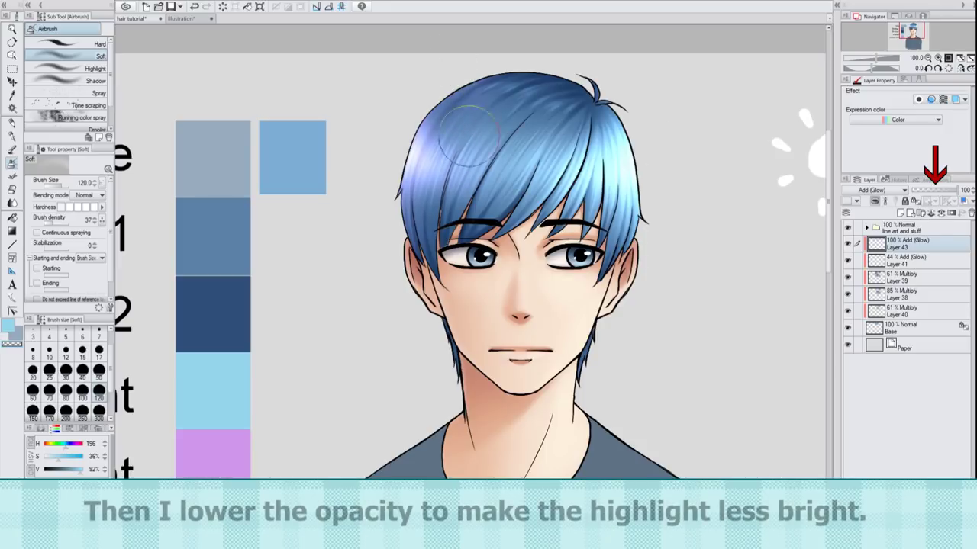
# Lower the bounce light layer's opacity to 20% and toggle its visibility off and on to compare the effect.
pyautogui.click(929, 190)
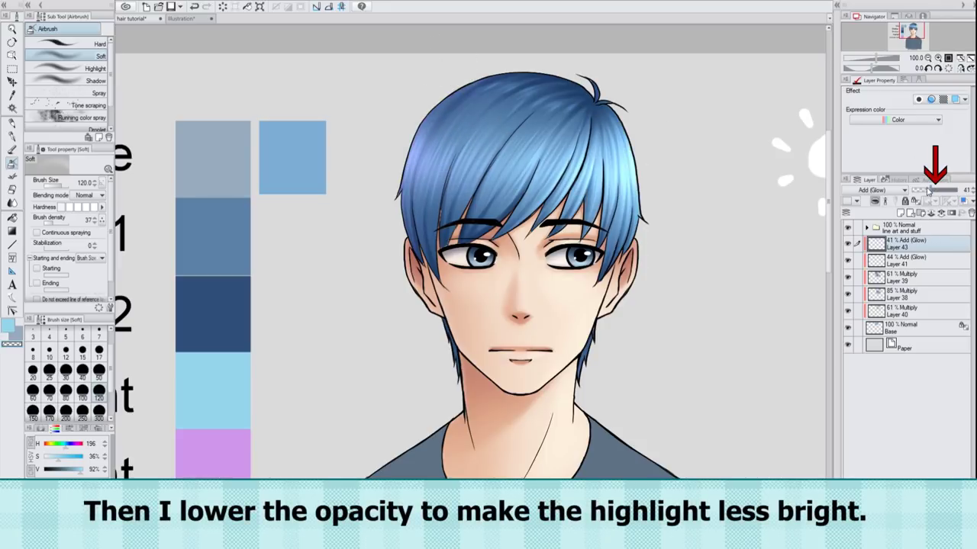
pyautogui.moveTo(922, 191); pyautogui.dragTo(919, 191)
pyautogui.click(847, 243)
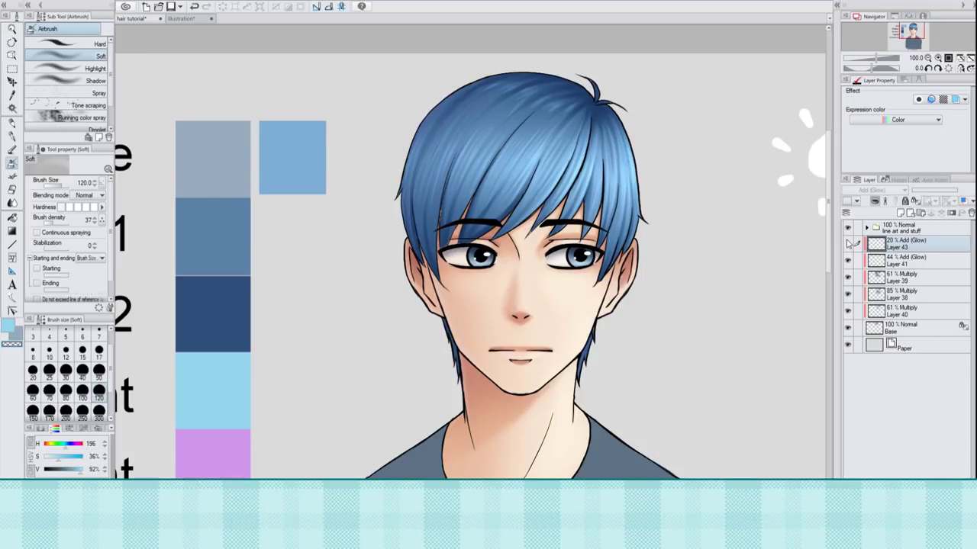
pyautogui.click(848, 244)
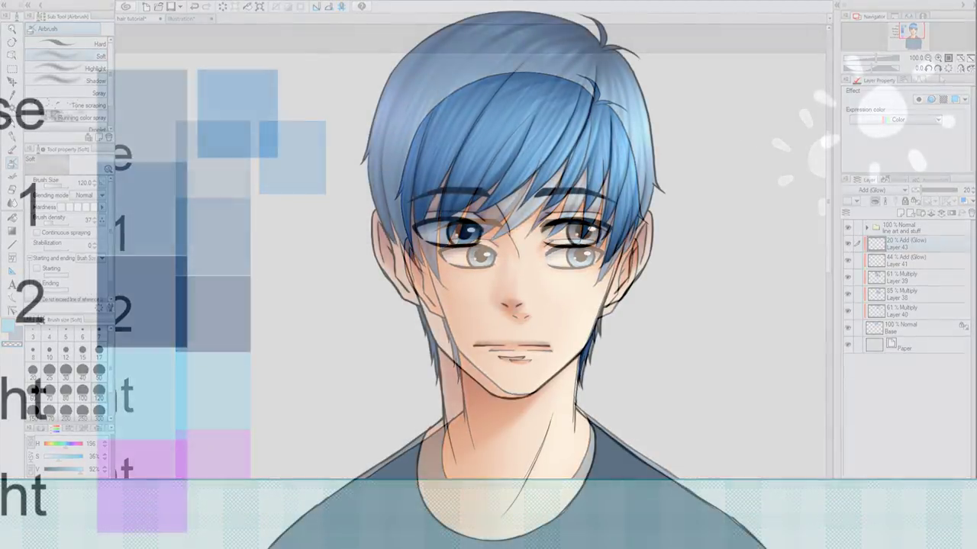